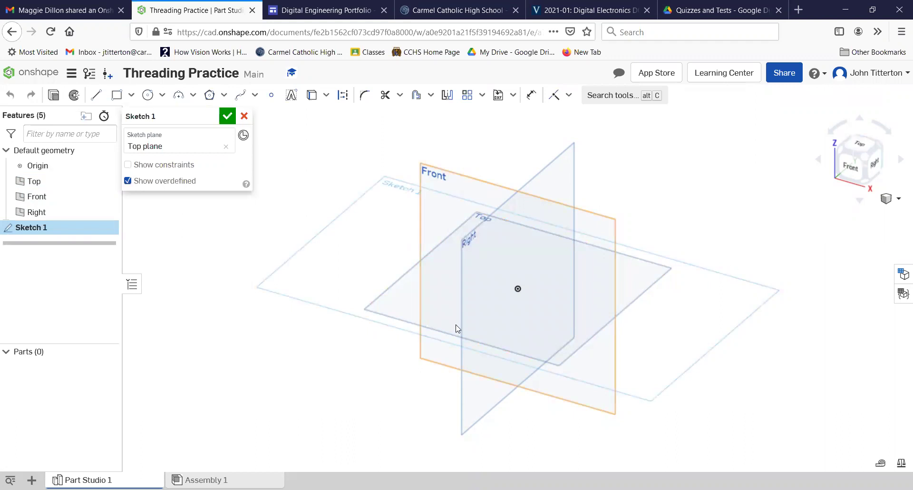
# - Draw a circle centred on the origin in the Top plane sketch with a diameter of 2.5 in
pyautogui.click(863, 148)
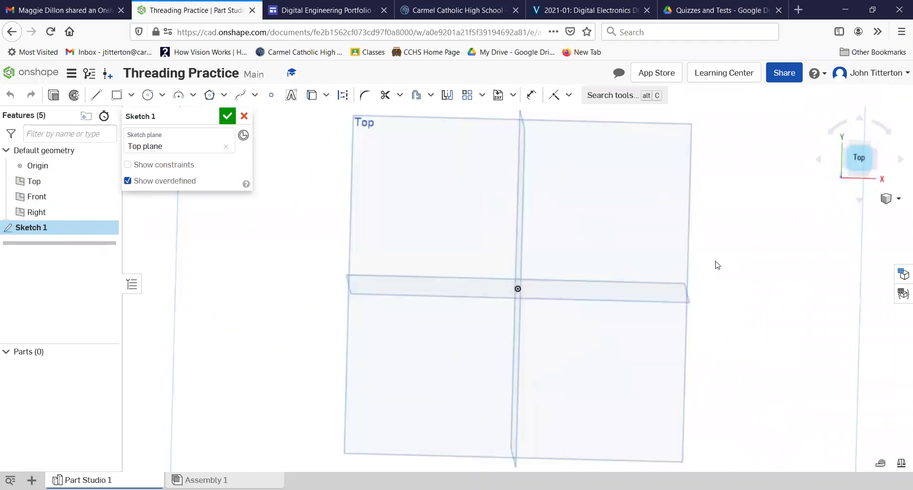
pyautogui.click(148, 95)
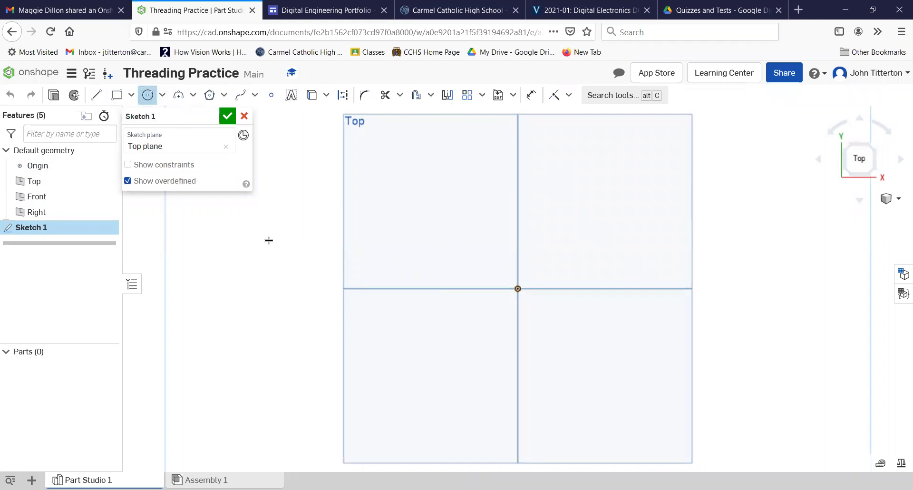
pyautogui.click(517, 288)
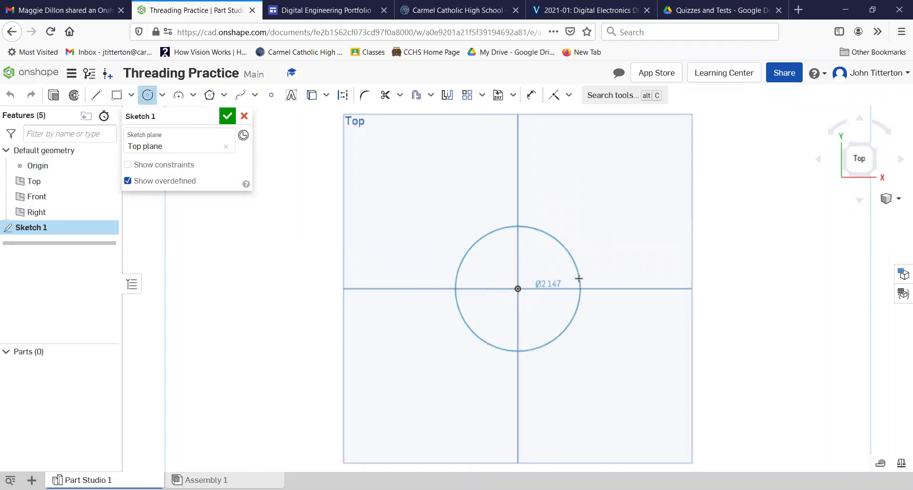
pyautogui.click(579, 278)
pyautogui.write('2.5')
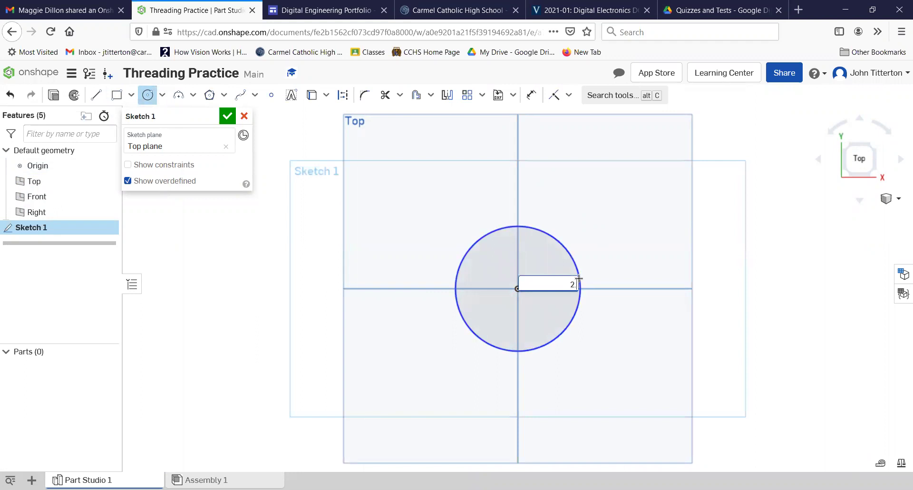
pyautogui.press('Return')
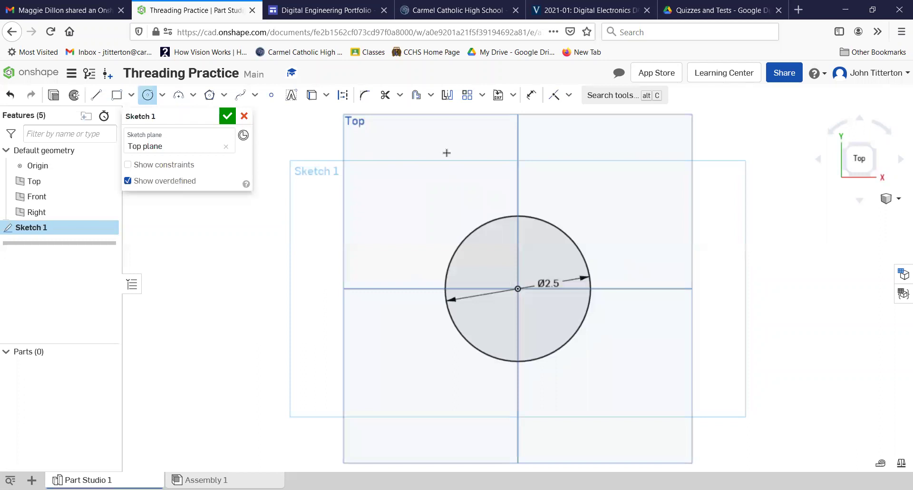
# - Draw a second circle around the first, centred on the origin, with a diameter of 2.6 in
pyautogui.click(518, 288)
pyautogui.click(607, 260)
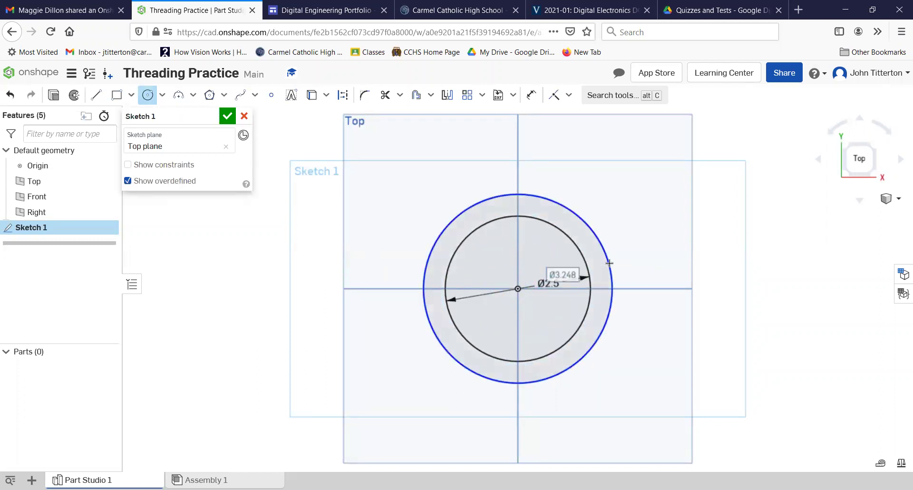
pyautogui.write('2.')
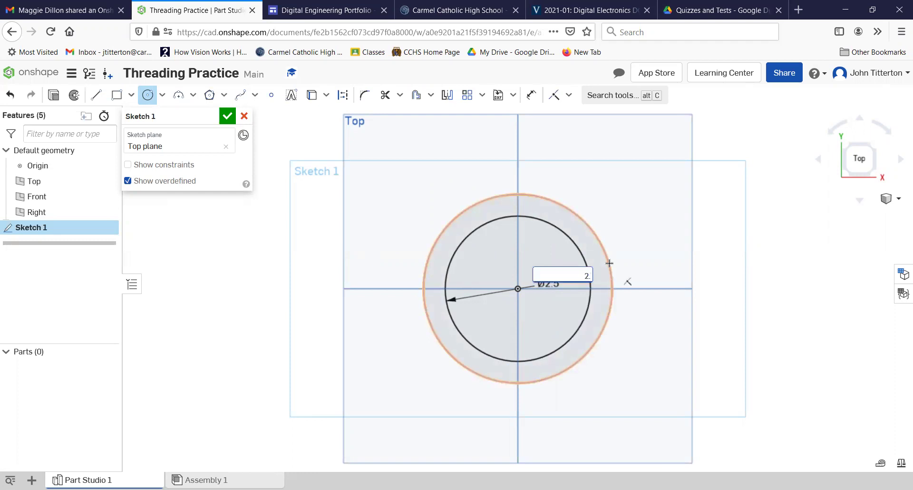
pyautogui.write('6')
pyautogui.press('Return')
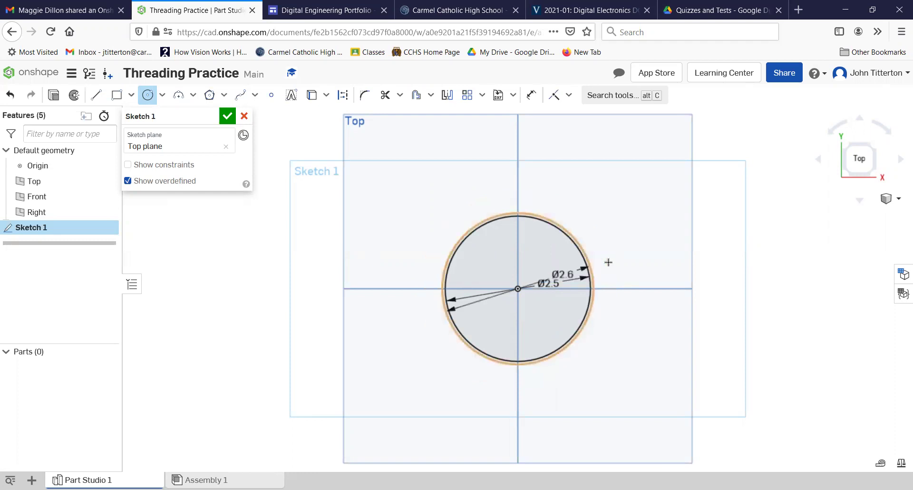
# - Set the outer circle's diameter to 2.7 in and finish the sketch
pyautogui.click(153, 97)
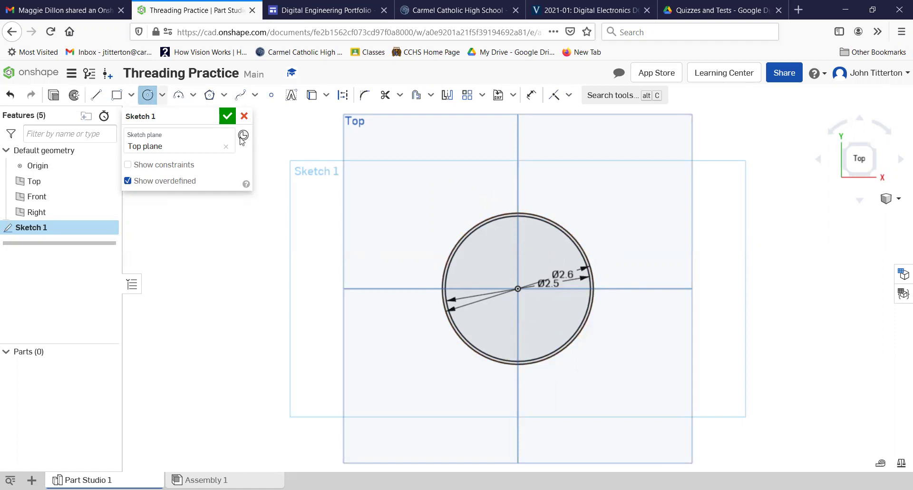
pyautogui.doubleClick(566, 278)
pyautogui.write('2.7')
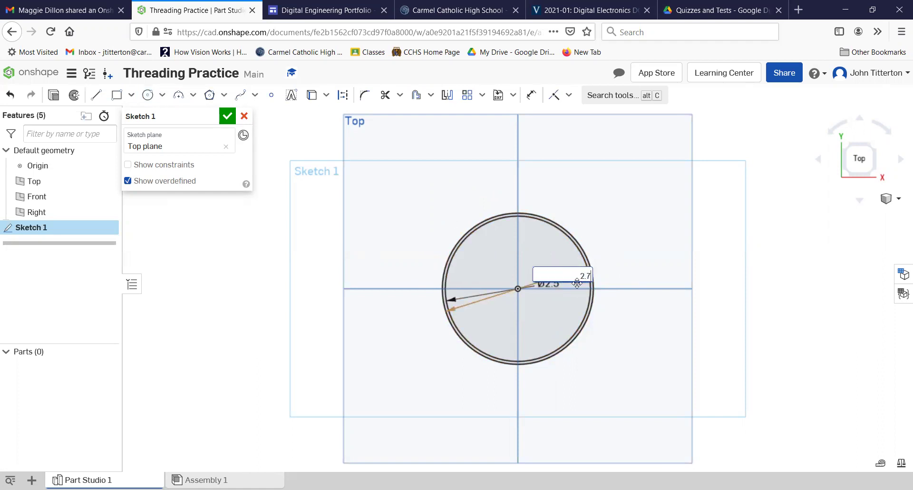
pyautogui.press('Return')
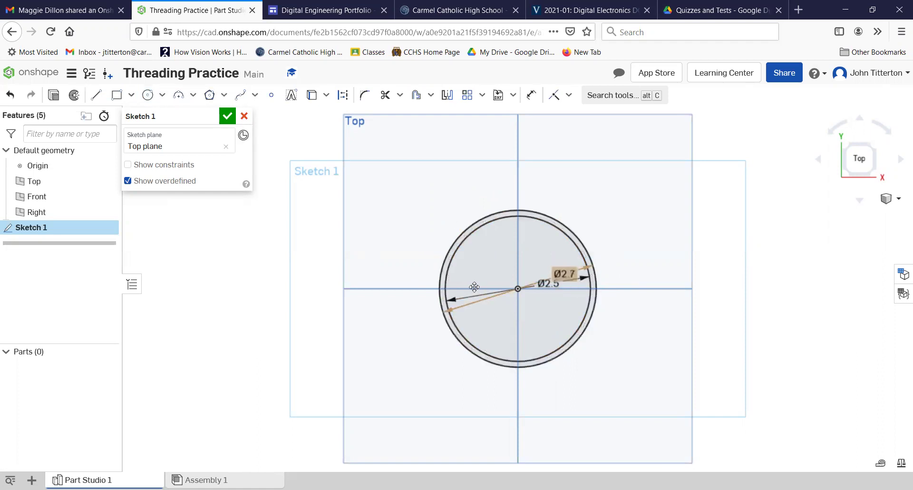
pyautogui.click(233, 122)
# - Extrude the ring between the two circles as a new solid with a blind depth of 8 in
pyautogui.hotkey('shift', '7')
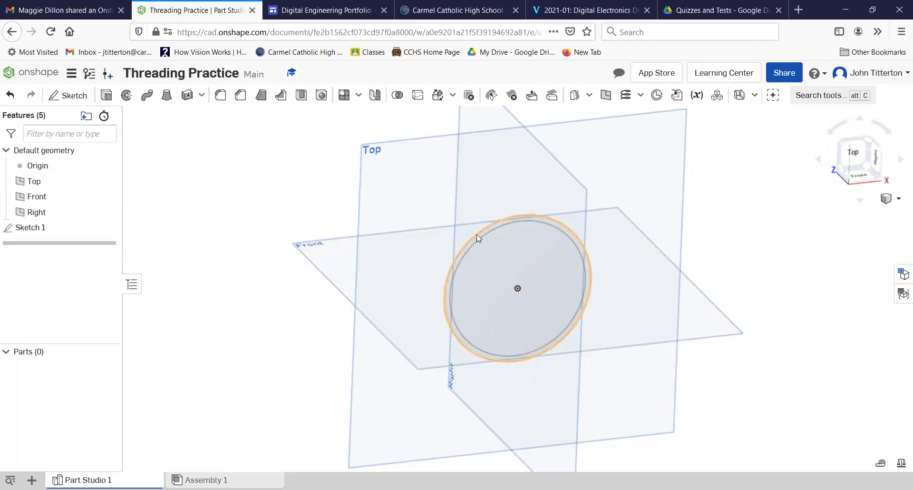
pyautogui.hotkey('shift', 'e')
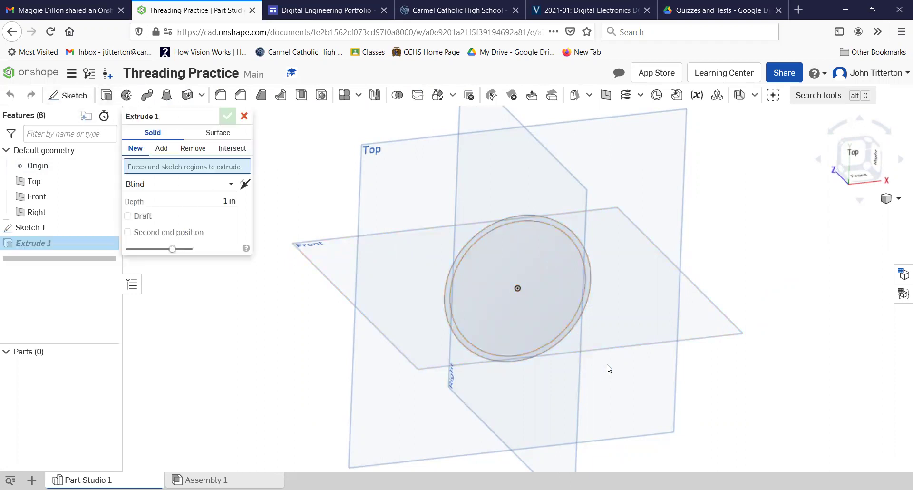
pyautogui.scroll(5, 597, 349)
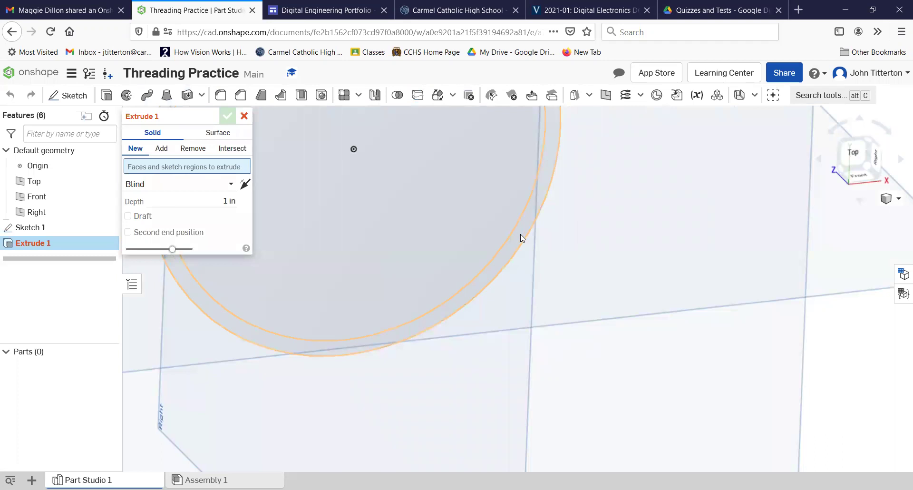
pyautogui.click(520, 237)
pyautogui.scroll(-5, 385, 379)
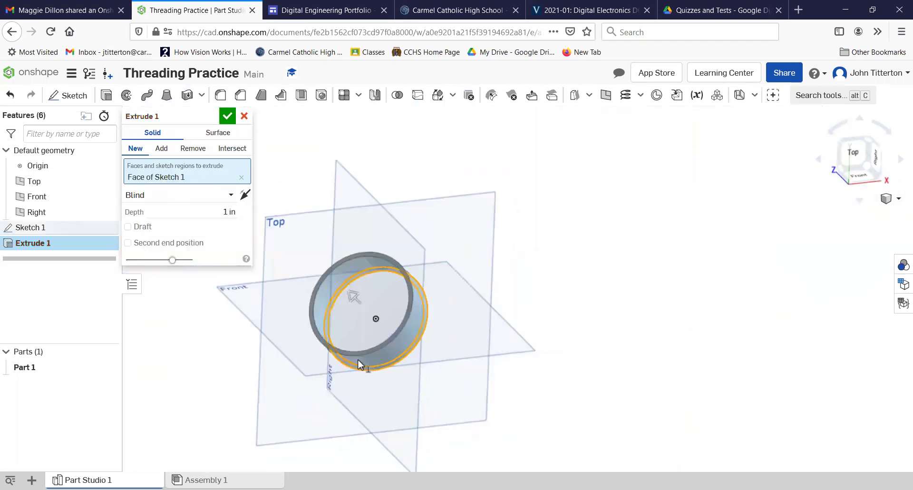
pyautogui.click(196, 212)
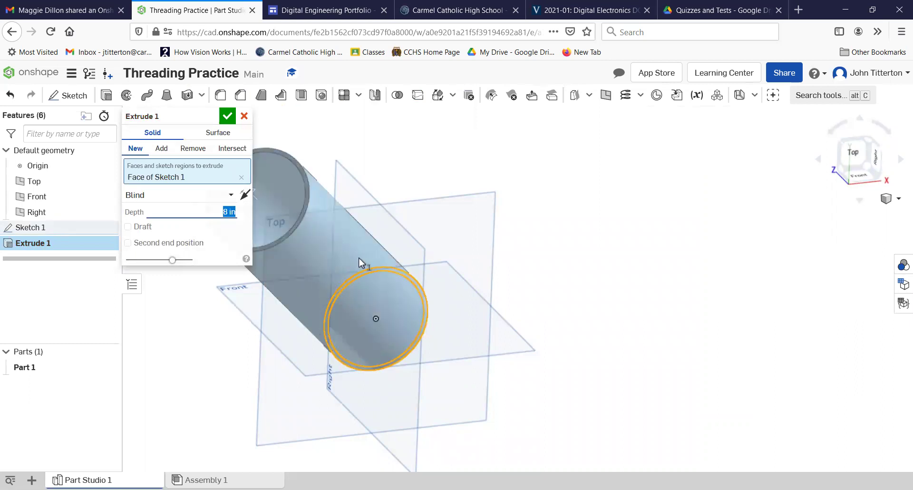
pyautogui.press('Return')
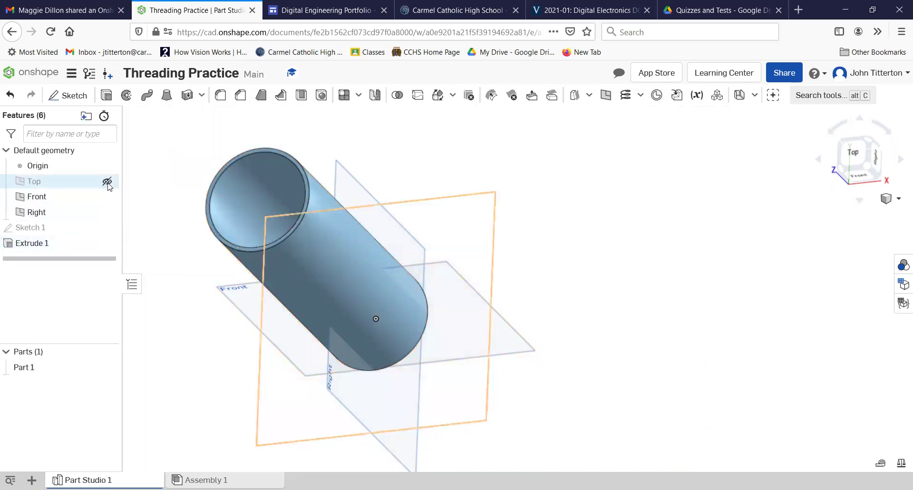
# - Hide the Top, Front and Right default planes
pyautogui.moveTo(231, 237); pyautogui.dragTo(193, 210, button='right')
pyautogui.click(107, 182)
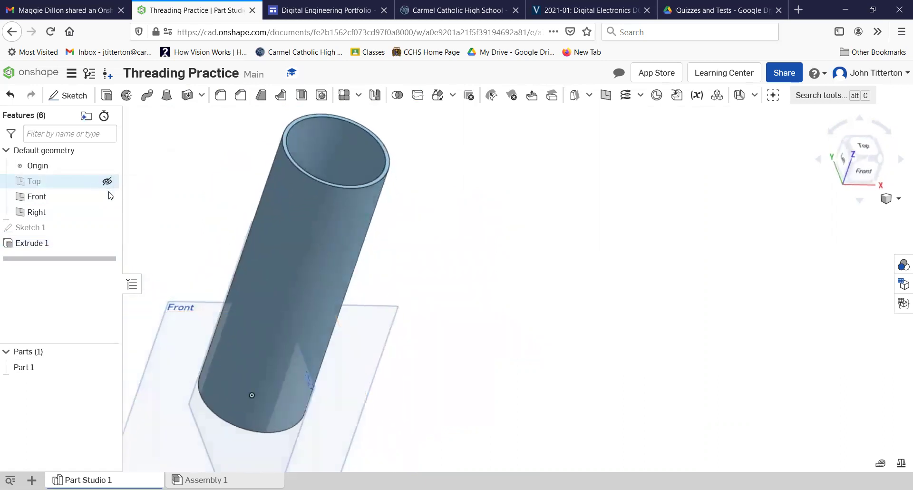
pyautogui.click(107, 197)
pyautogui.click(106, 212)
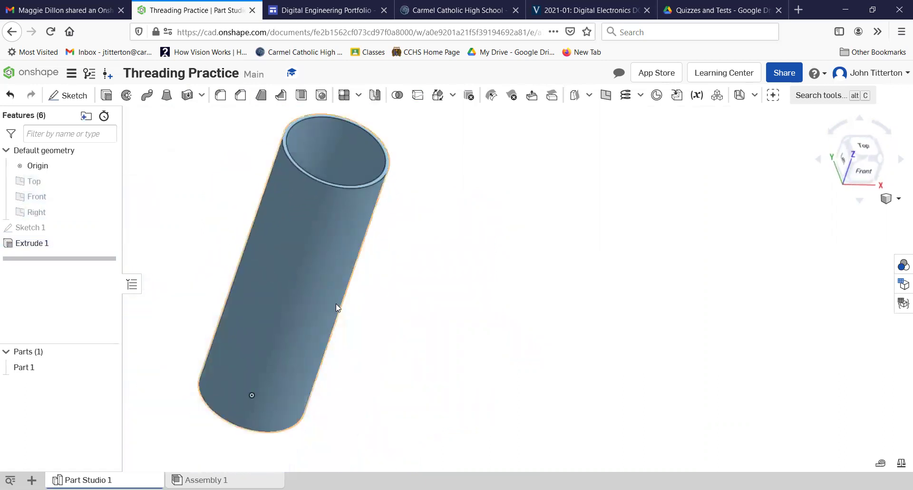
# - Start a helix on the tube and set its type to Height and turns
pyautogui.moveTo(458, 279); pyautogui.dragTo(454, 274, button='right')
pyautogui.moveTo(405, 248); pyautogui.dragTo(581, 333, button='middle')
pyautogui.hotkey('shift', 'h')
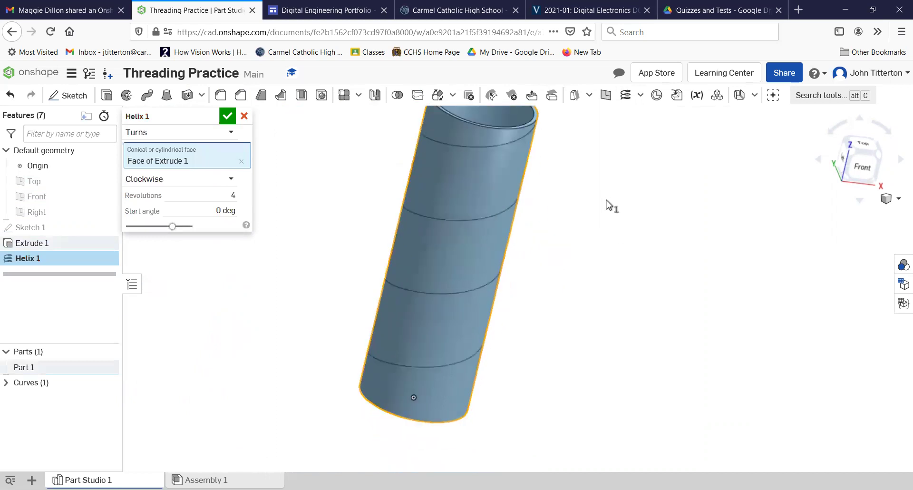
pyautogui.click(230, 133)
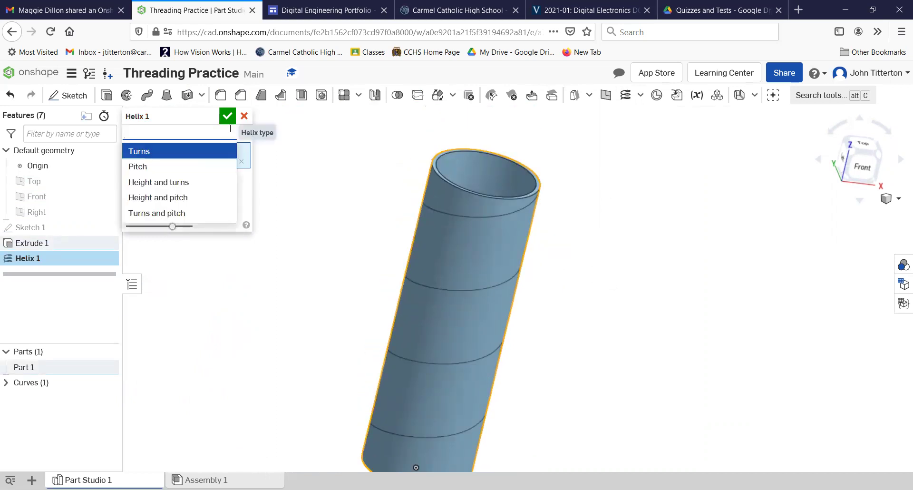
pyautogui.click(202, 182)
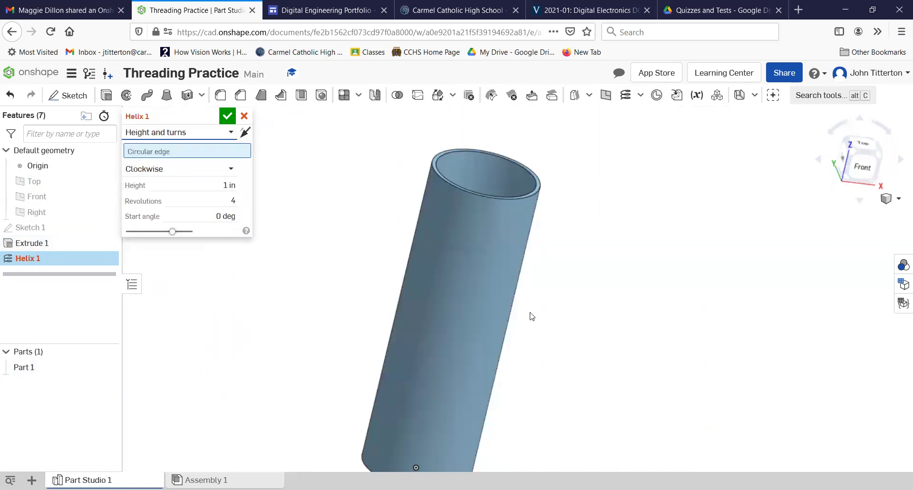
# - Base the helix on the outer circular edge at the tube's upper end and reverse its direction so it runs down the tube
pyautogui.moveTo(559, 285); pyautogui.dragTo(533, 305, button='right')
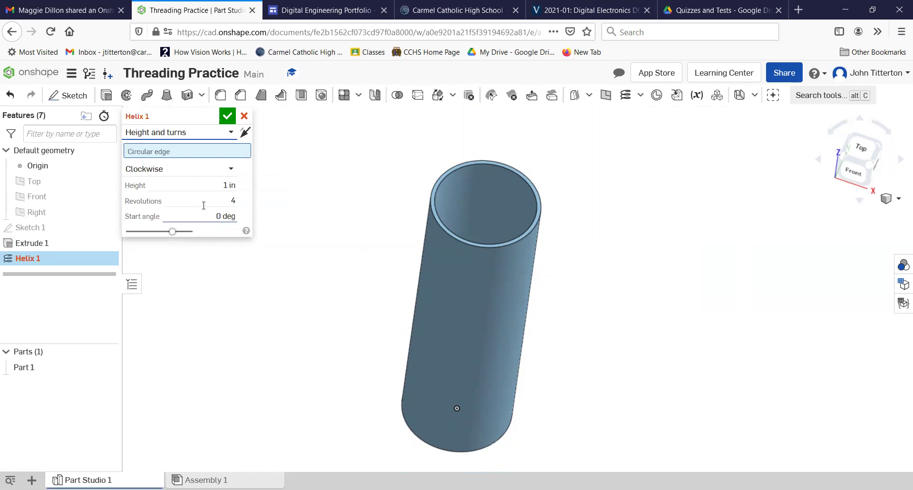
pyautogui.moveTo(411, 264); pyautogui.dragTo(463, 190, button='right')
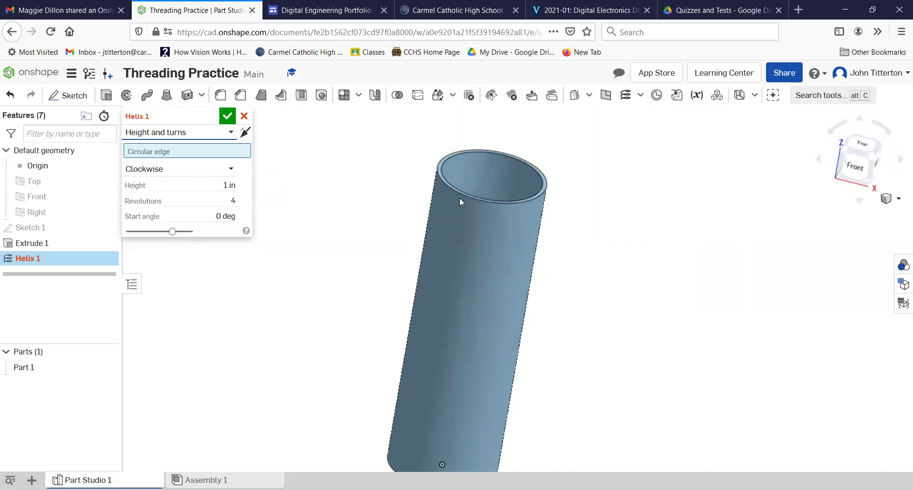
pyautogui.click(459, 196)
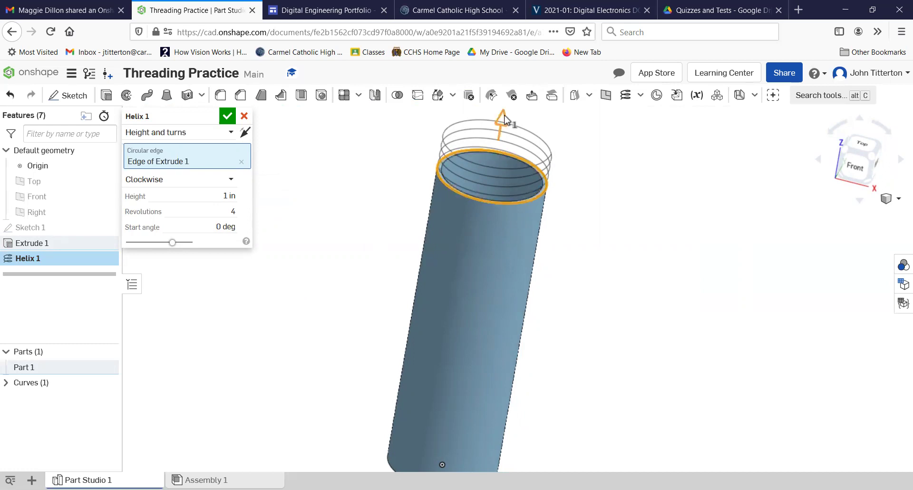
pyautogui.click(244, 133)
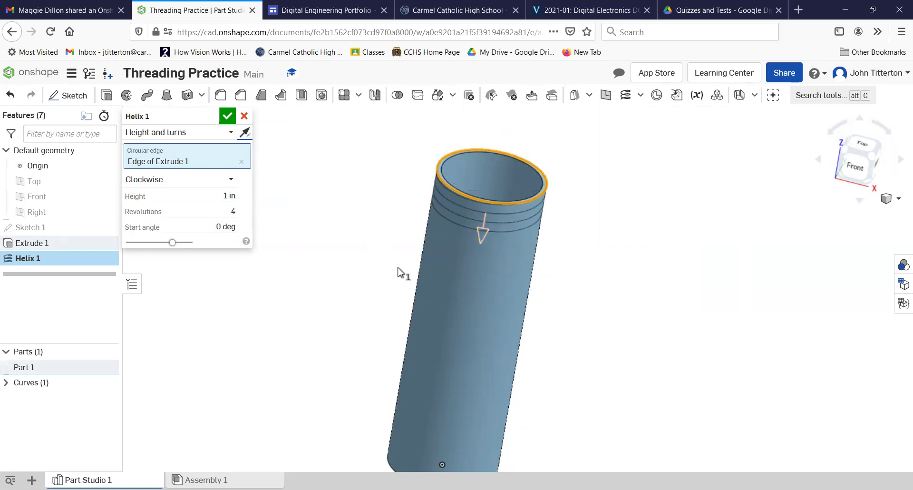
# - Try the helix with 5 and then 10 revolutions and with a height of 3 in
pyautogui.click(232, 213)
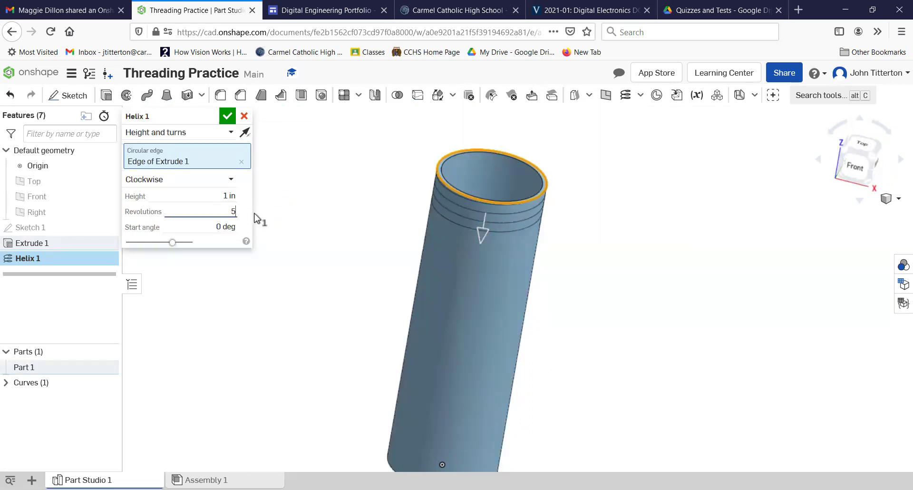
pyautogui.press('Tab')
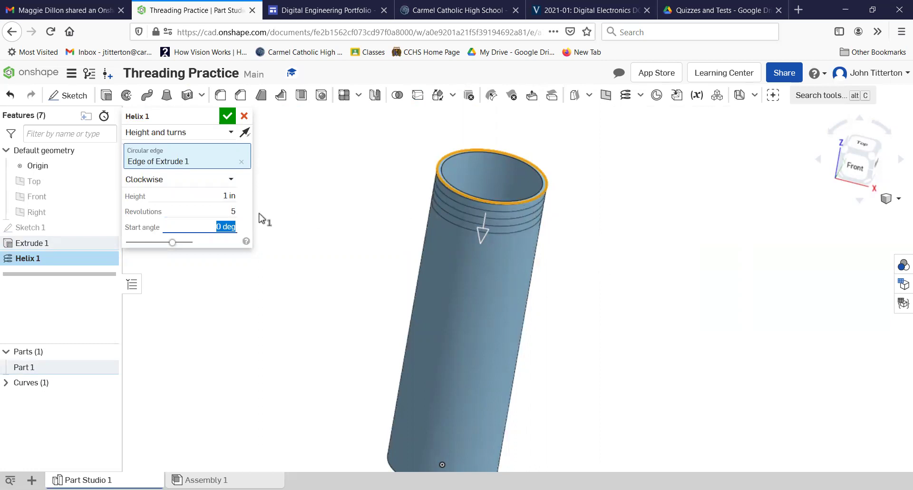
pyautogui.hotkey('shift', 'Tab')
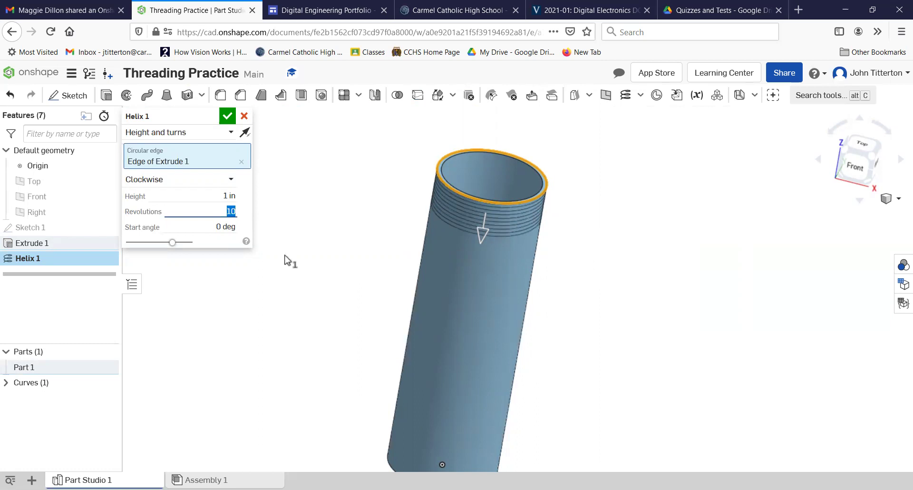
pyautogui.click(207, 198)
pyautogui.write('3')
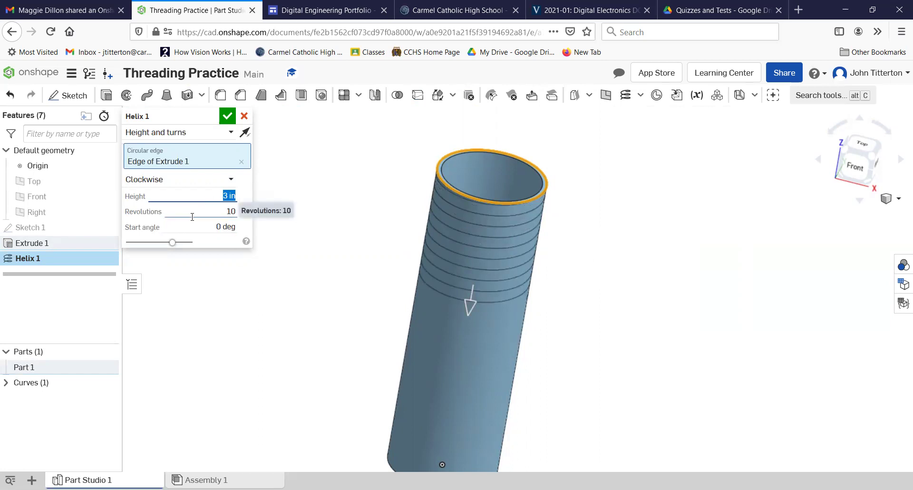
# - Set the helix height to 1 in with 4 revolutions and accept the feature
pyautogui.write('1')
pyautogui.press('Tab')
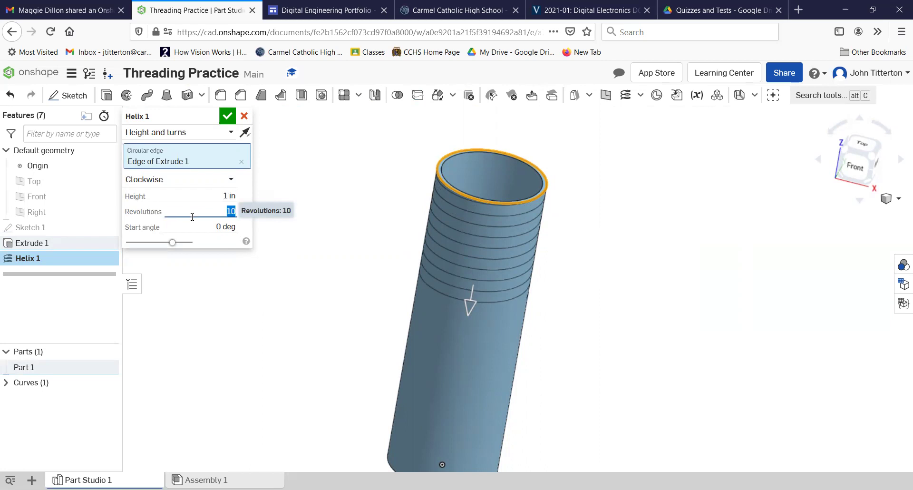
pyautogui.write('4')
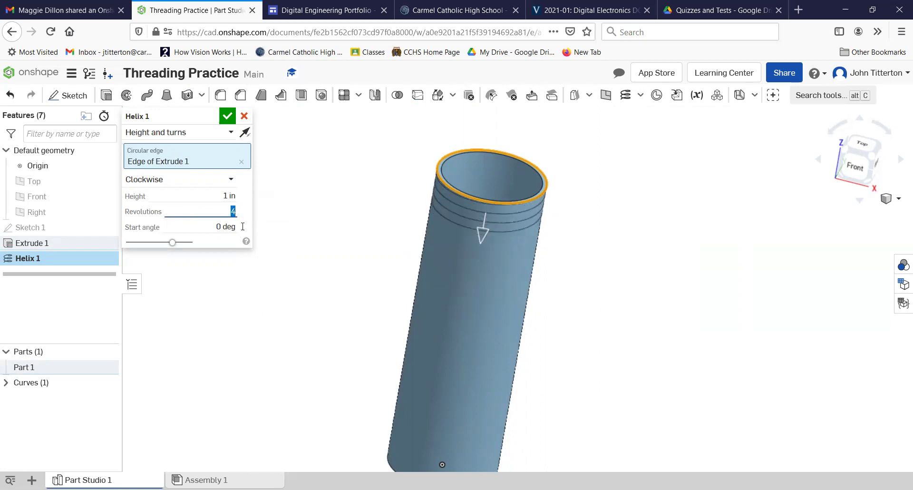
pyautogui.click(227, 116)
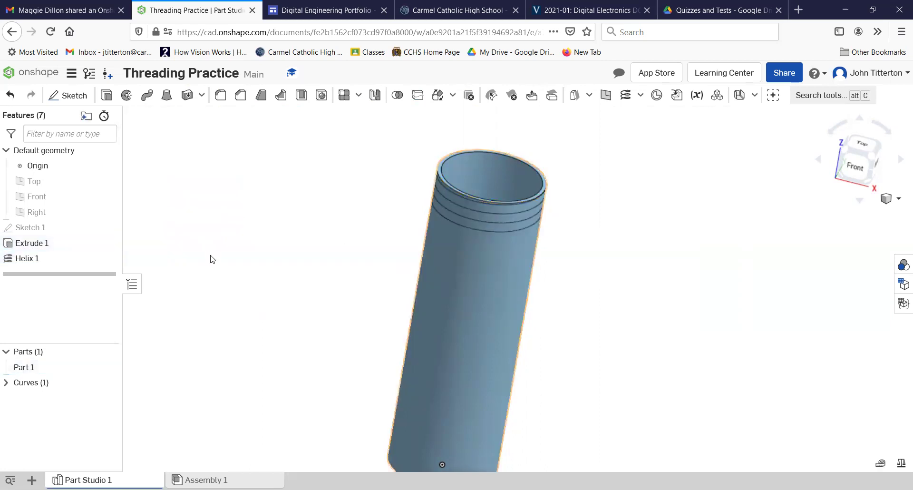
pyautogui.moveTo(607, 190); pyautogui.dragTo(589, 276, button='right')
pyautogui.hotkey('shift', '5')
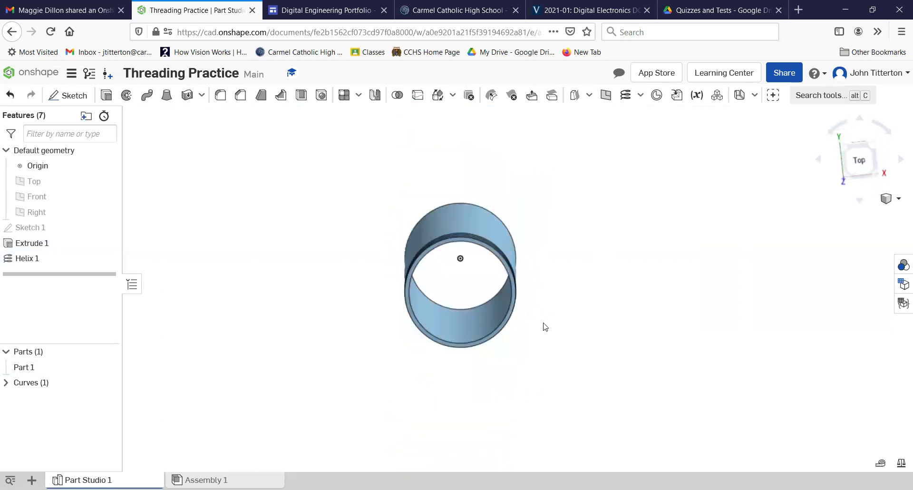
pyautogui.scroll(5, 546, 319)
pyautogui.click(68, 95)
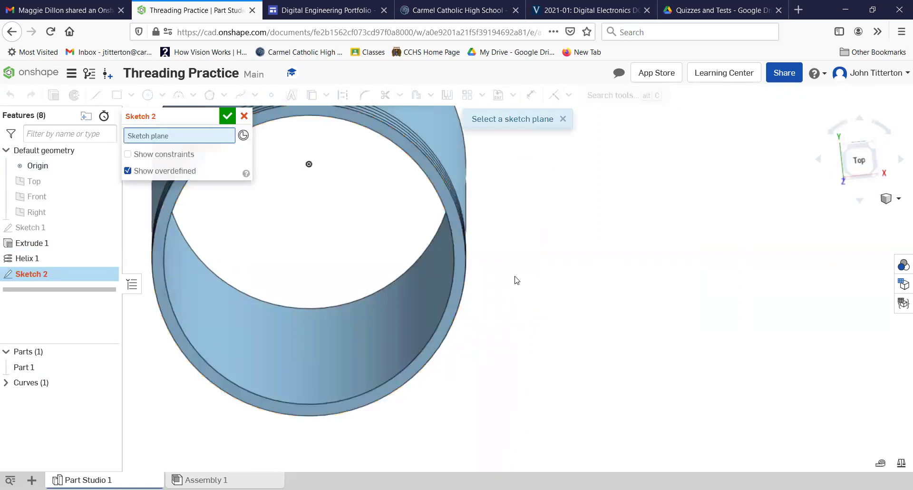
pyautogui.click(244, 116)
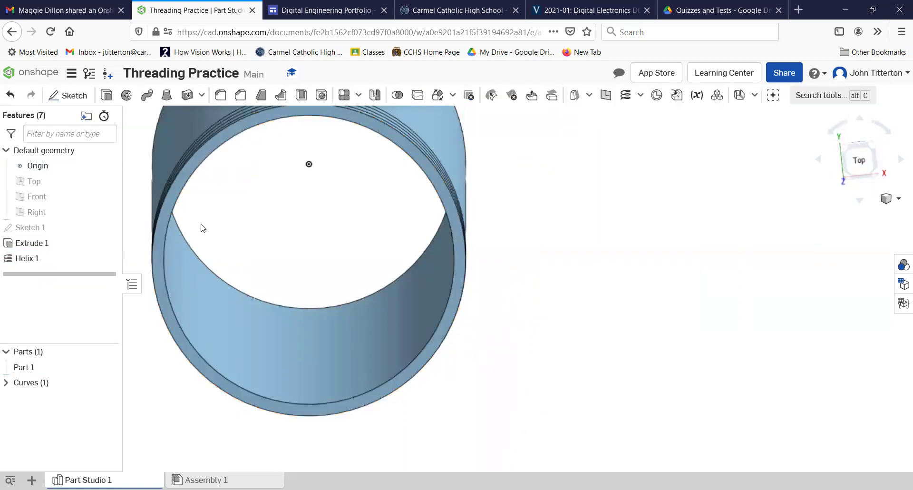
# - Show the Front plane, start a new sketch on it and view the sketch from the front
pyautogui.moveTo(544, 265)
pyautogui.mouseDown(button='right')
pyautogui.moveTo(565, 279)
pyautogui.moveTo(564, 301)
pyautogui.moveTo(279, 244)
pyautogui.mouseUp(button='right')
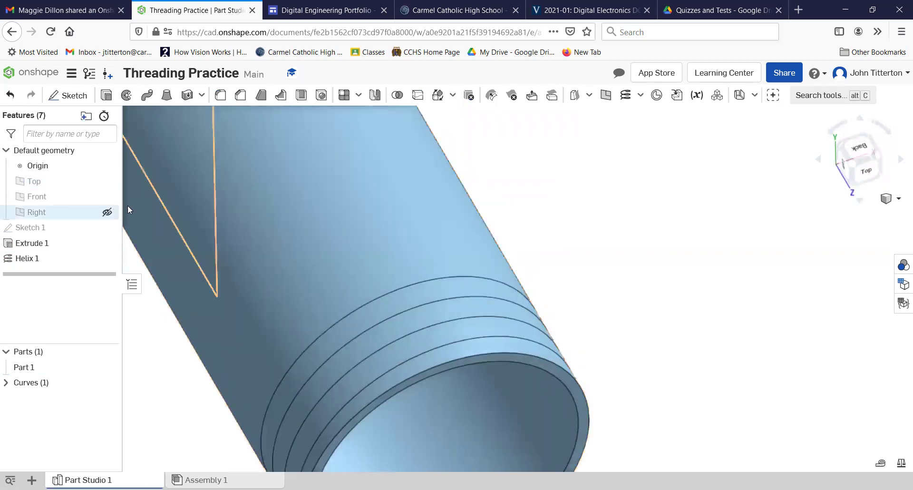
pyautogui.scroll(5, 281, 247)
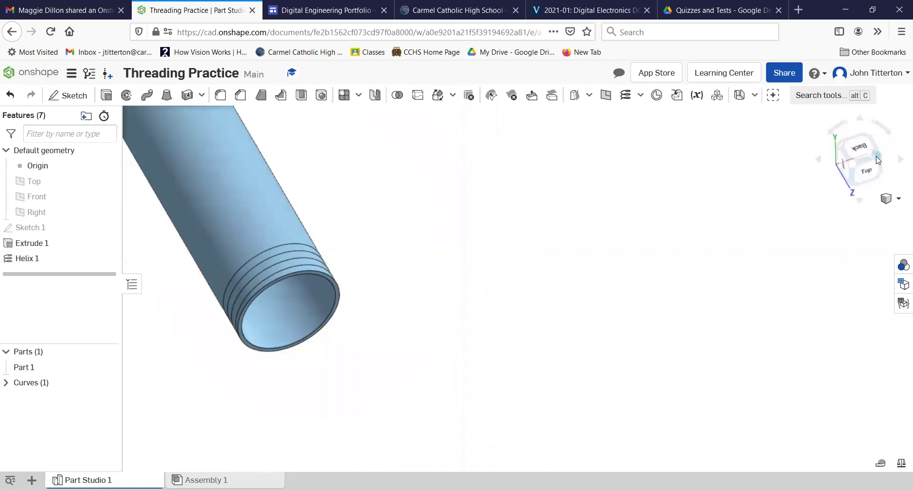
pyautogui.click(878, 159)
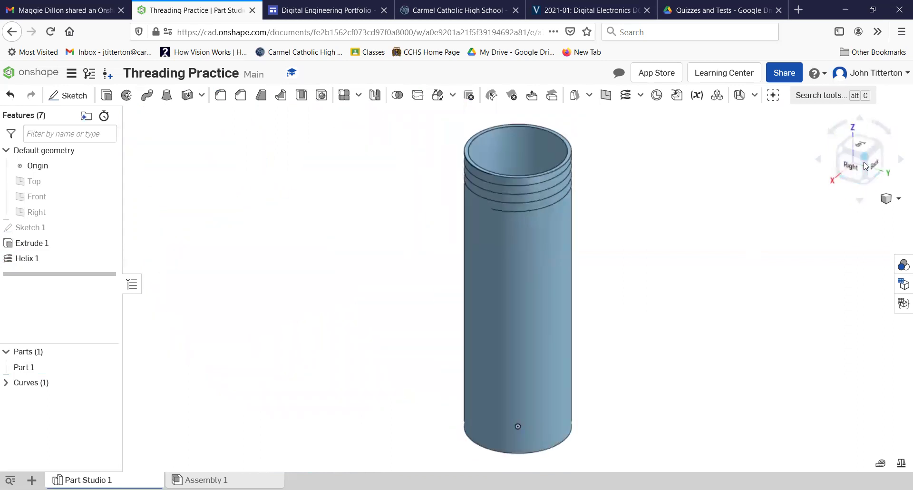
pyautogui.hotkey('shift', '7')
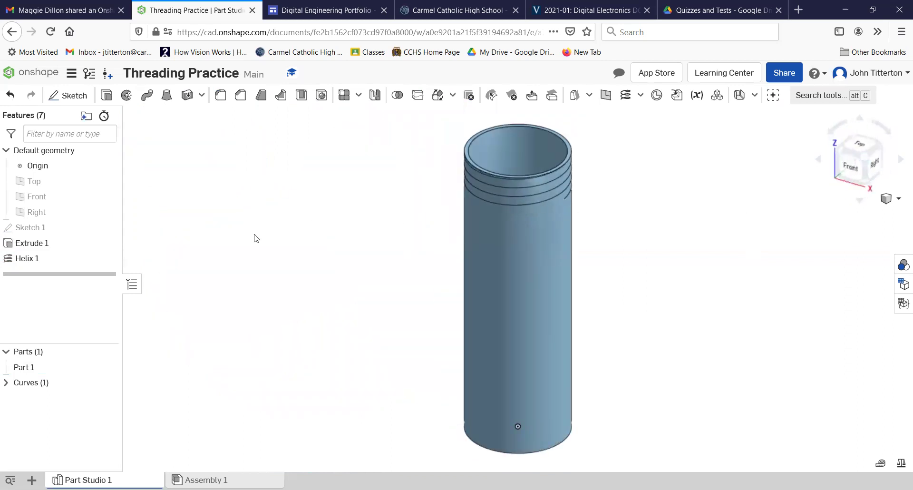
pyautogui.click(107, 196)
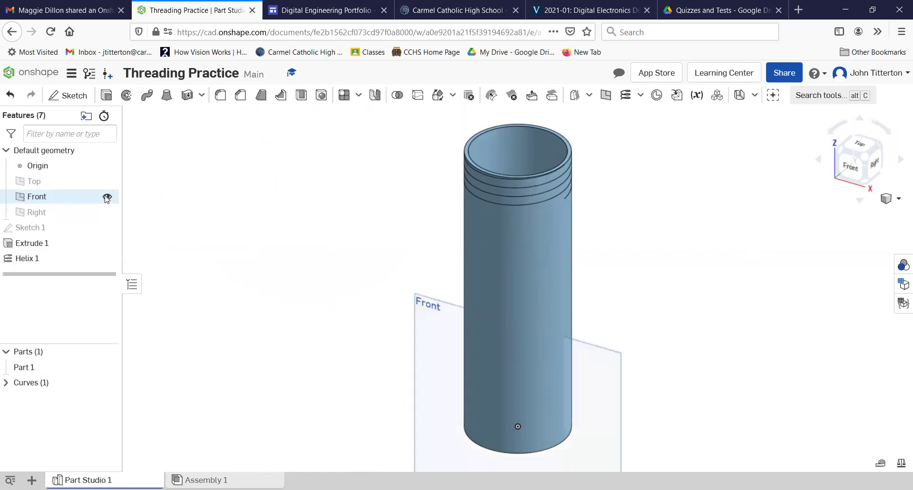
pyautogui.click(435, 337)
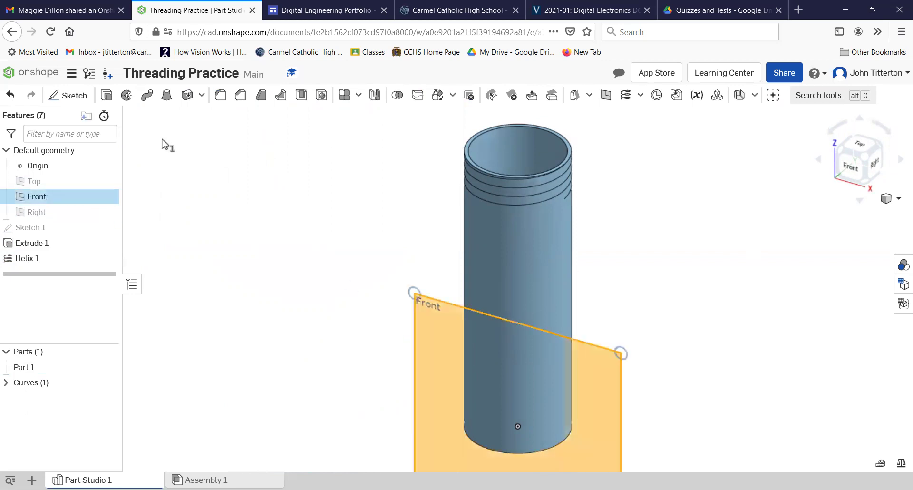
pyautogui.click(69, 98)
pyautogui.click(848, 172)
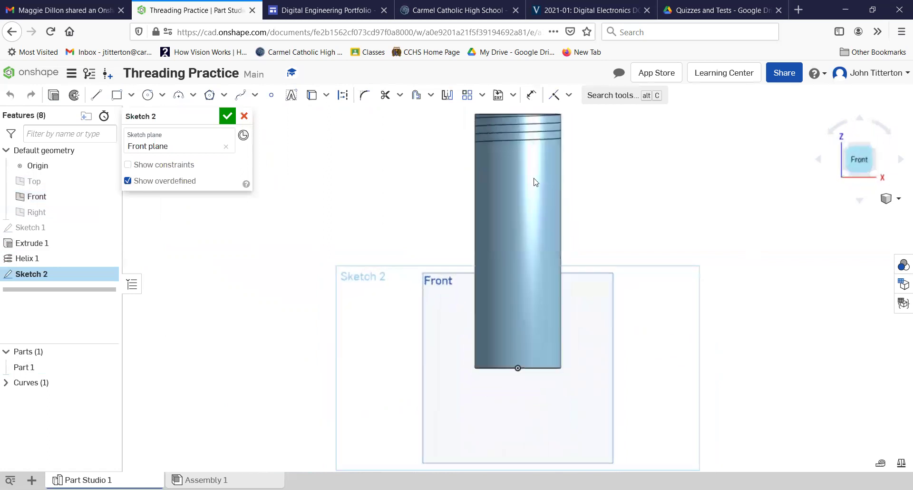
# - Sketch two connected lines from the outer corner of the tube's upper rim, about 0.218 in inward and about 0.202 in back outward
pyautogui.scroll(5, 505, 140)
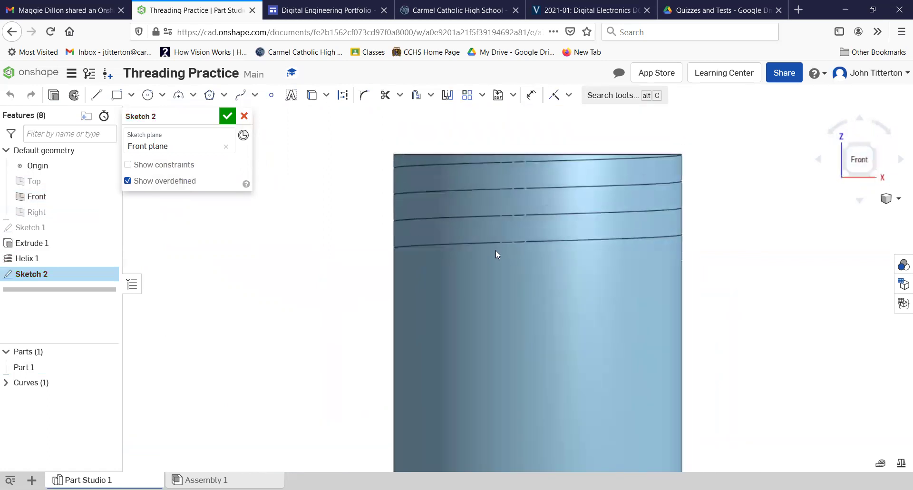
pyautogui.scroll(3, 635, 162)
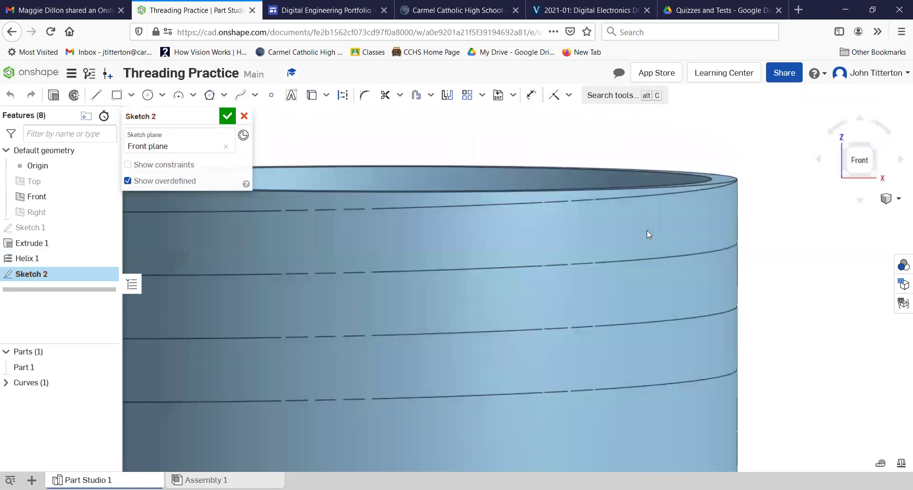
pyautogui.press('Up')
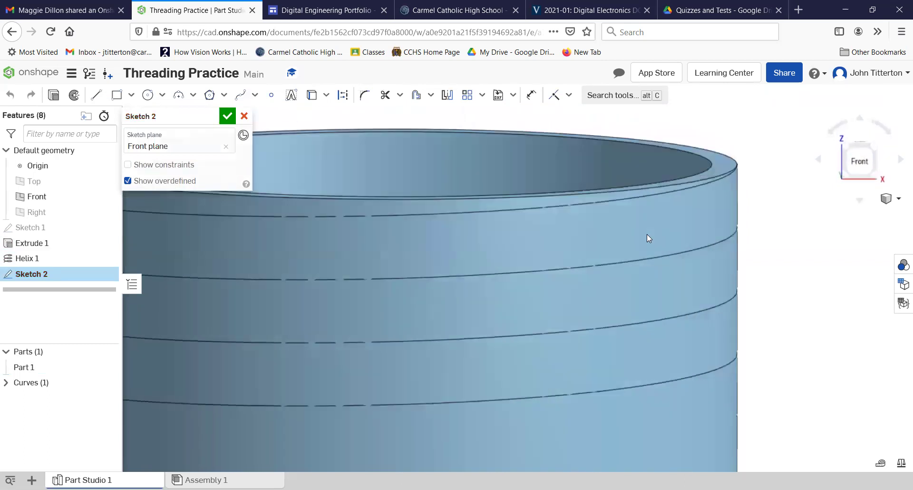
pyautogui.click(96, 94)
pyautogui.click(738, 164)
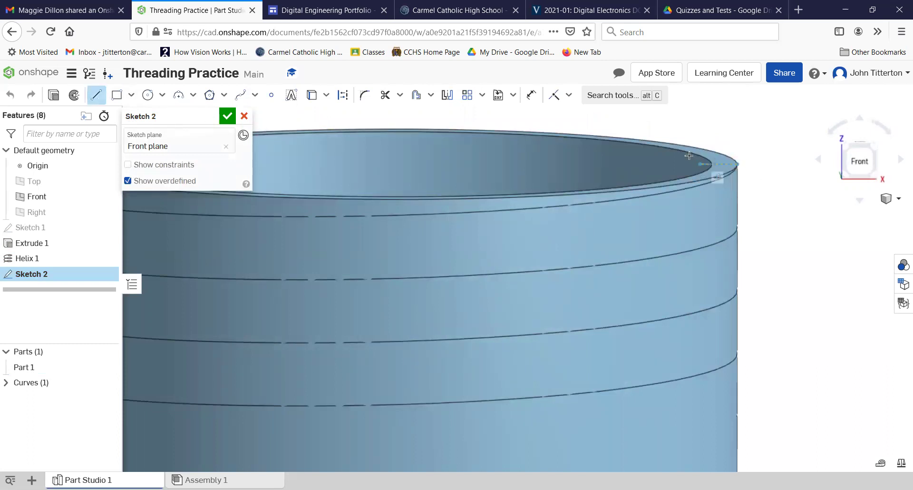
pyautogui.click(688, 138)
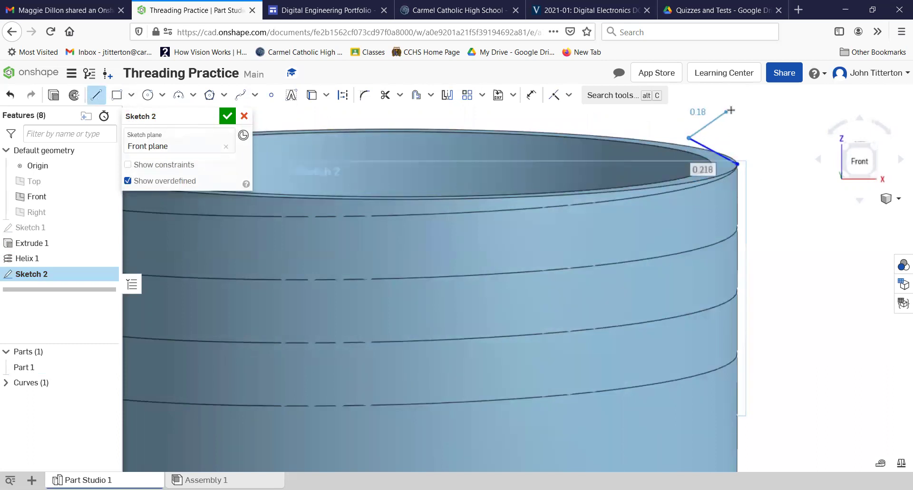
pyautogui.click(731, 111)
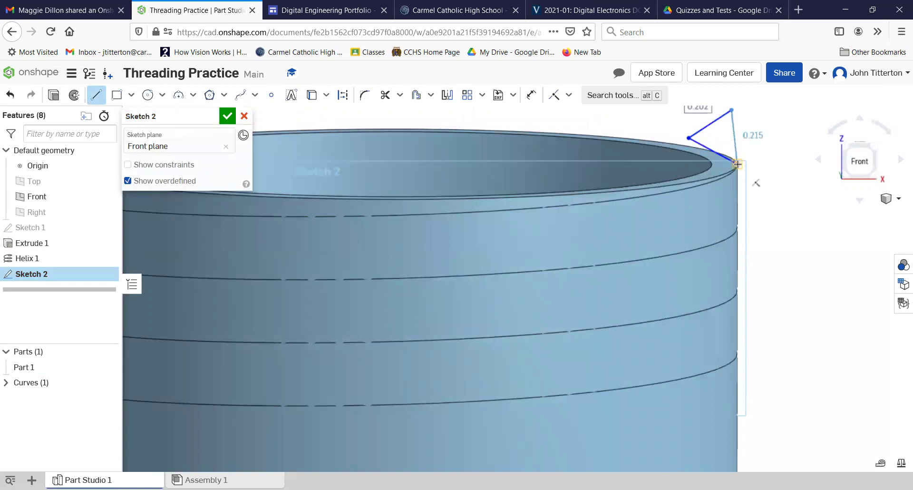
pyautogui.rightClick(747, 135)
pyautogui.click(758, 145)
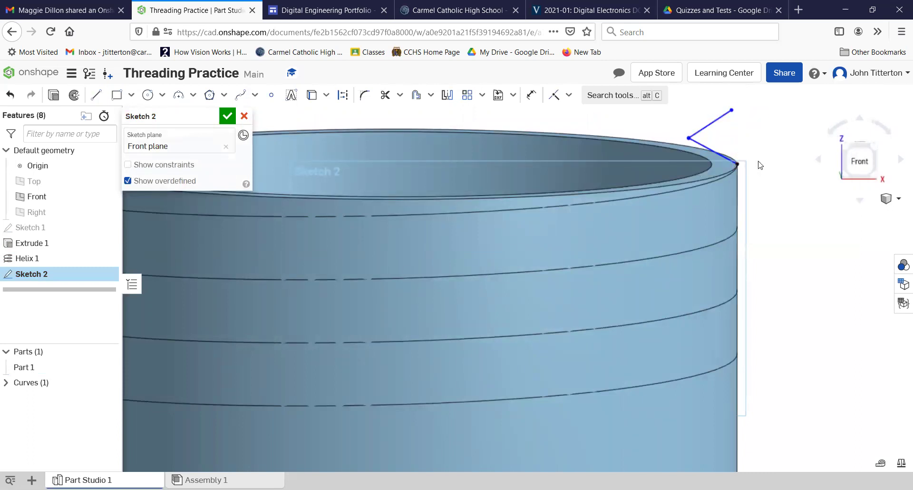
# - Delete the upper slanted line and complete a triangle with a vertical line from the rim corner and a slanted line of about 0.214 in
pyautogui.click(721, 123)
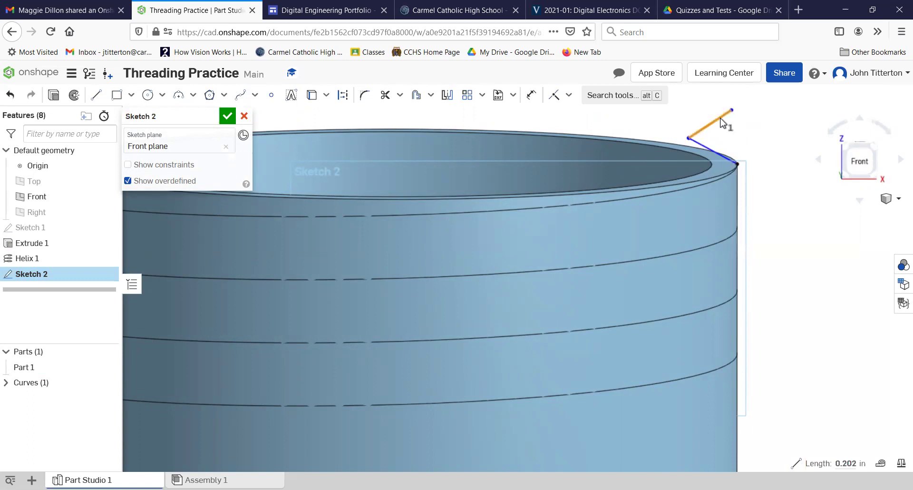
pyautogui.press('Delete')
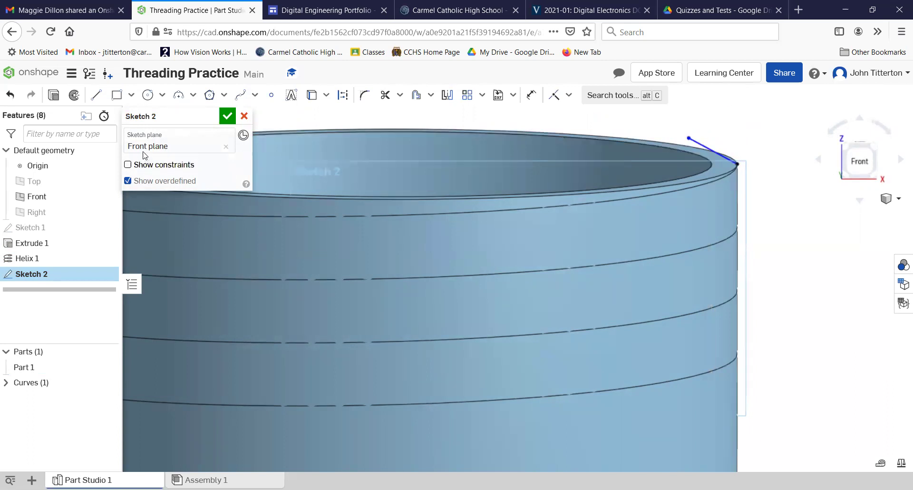
pyautogui.click(96, 94)
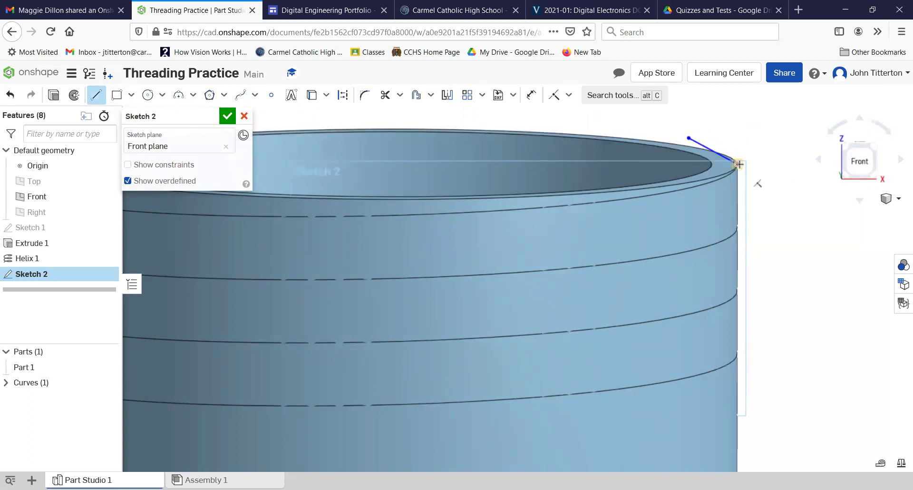
pyautogui.click(737, 164)
pyautogui.click(737, 113)
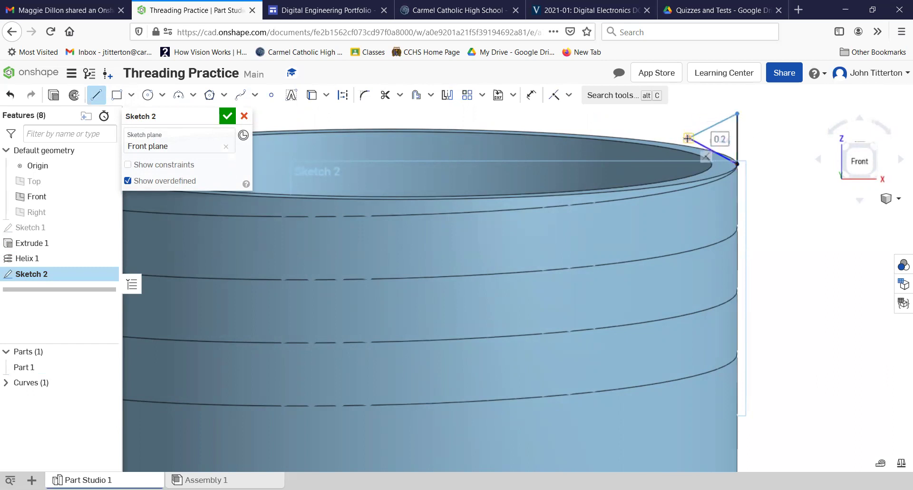
pyautogui.click(688, 138)
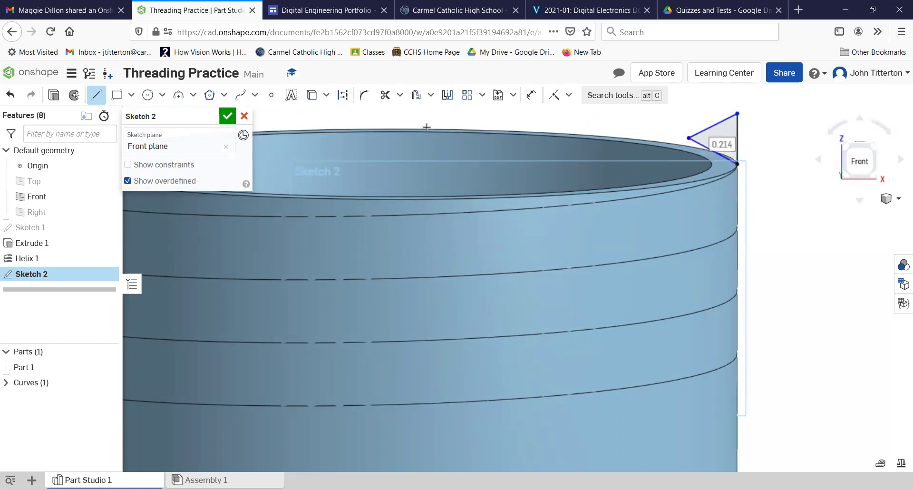
pyautogui.click(96, 95)
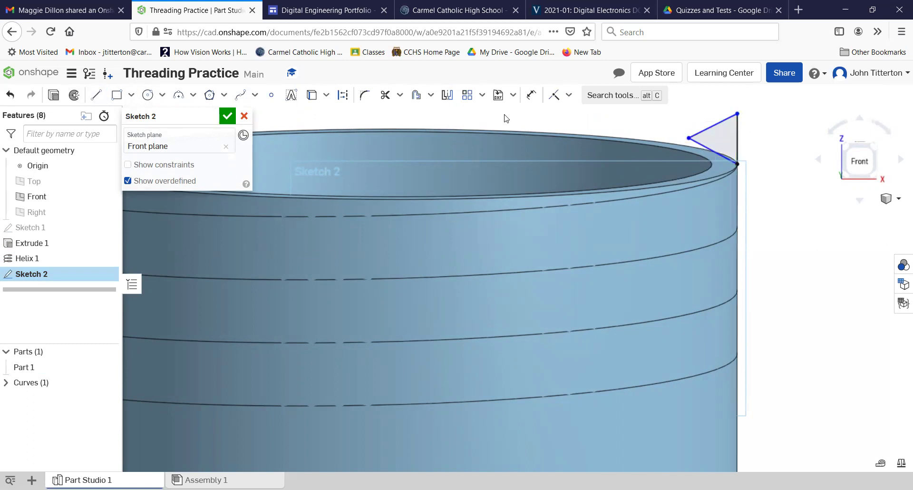
# - Make the triangle's sides equal with the Equal constraint and dimension its vertical side to 0.05 in
pyautogui.click(569, 94)
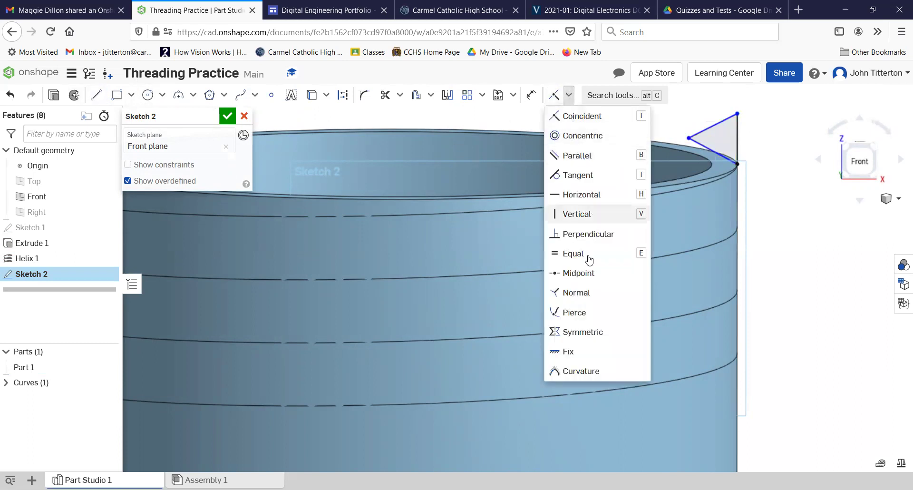
pyautogui.click(573, 253)
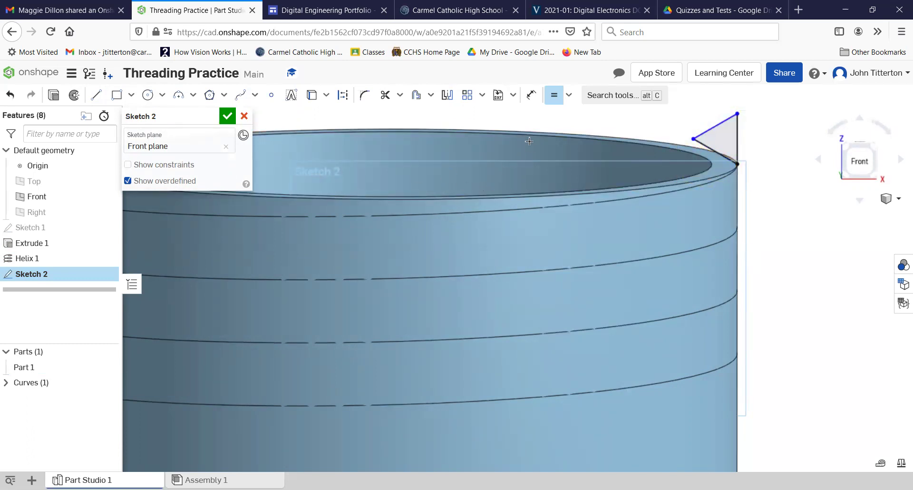
pyautogui.click(531, 94)
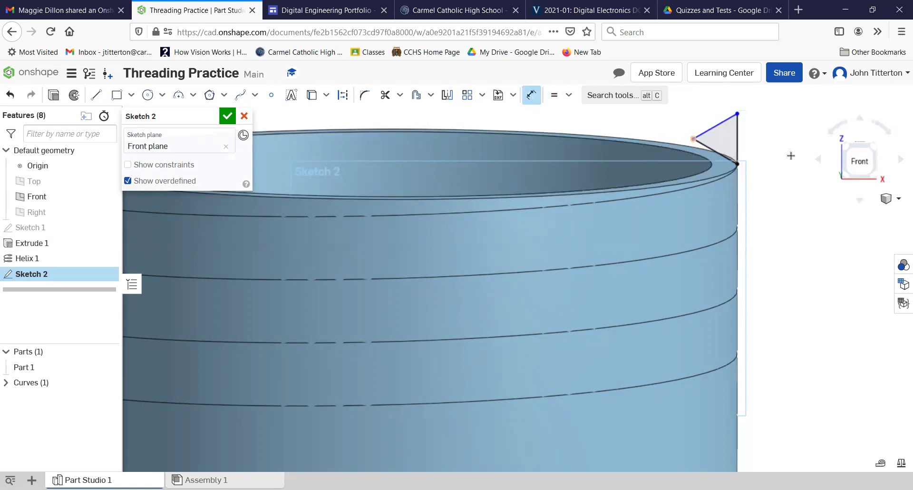
pyautogui.click(738, 139)
pyautogui.click(781, 166)
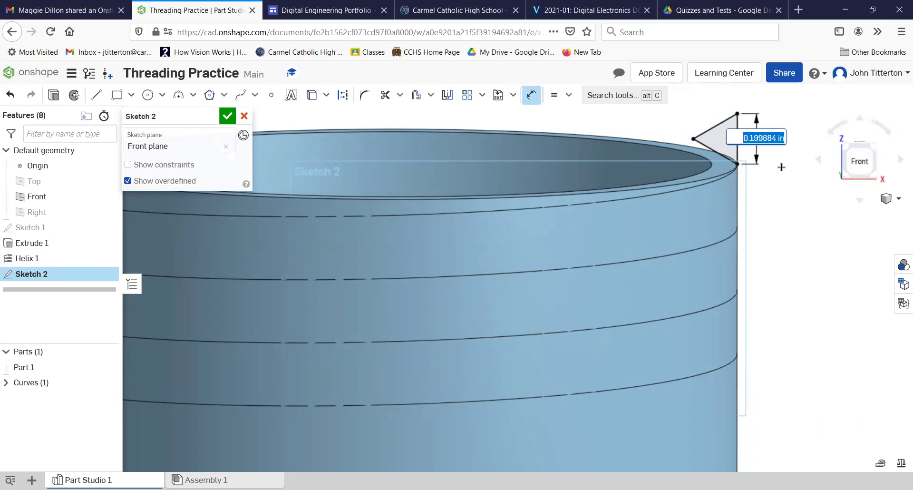
pyautogui.press('BackSpace')
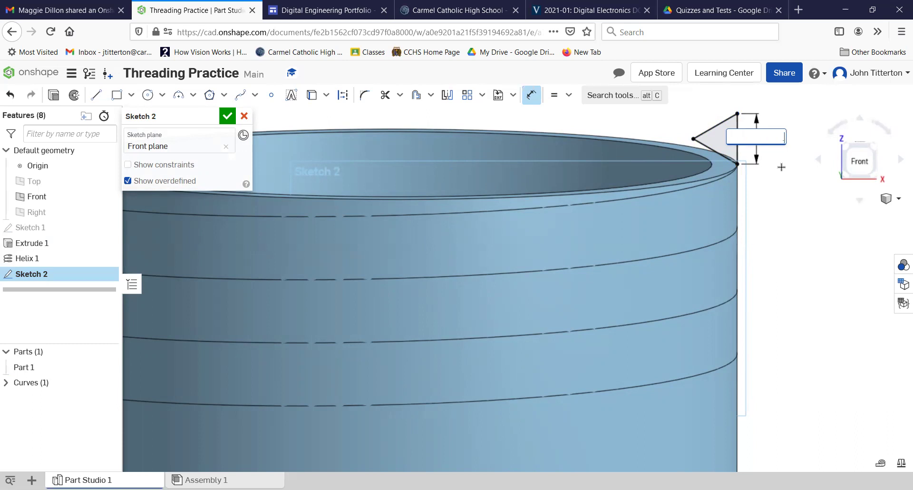
pyautogui.write('.05')
pyautogui.press('Return')
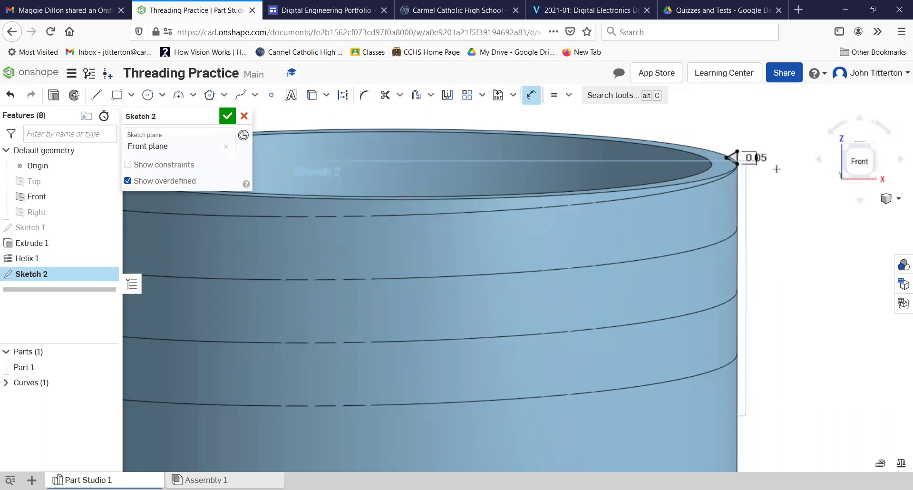
# - Apply a Pierce constraint between the triangle's lower outer corner and the helix, and accept the sketch
pyautogui.scroll(2, 776, 169)
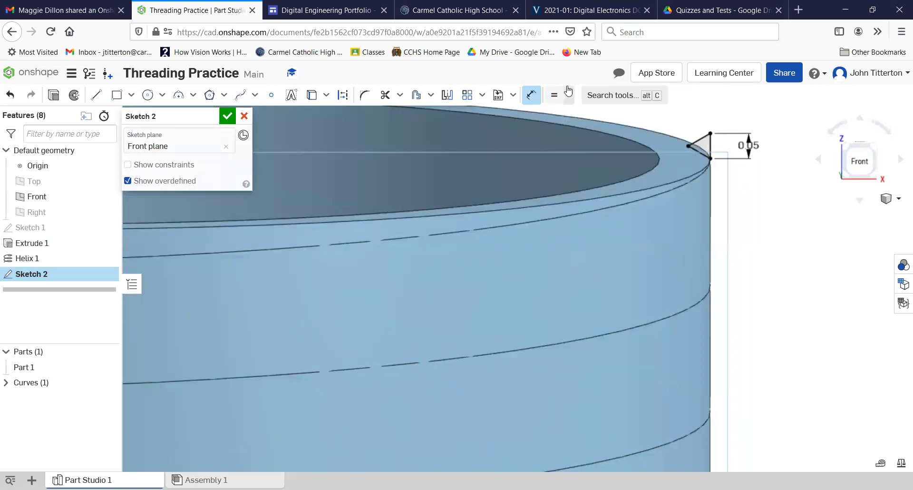
pyautogui.click(569, 94)
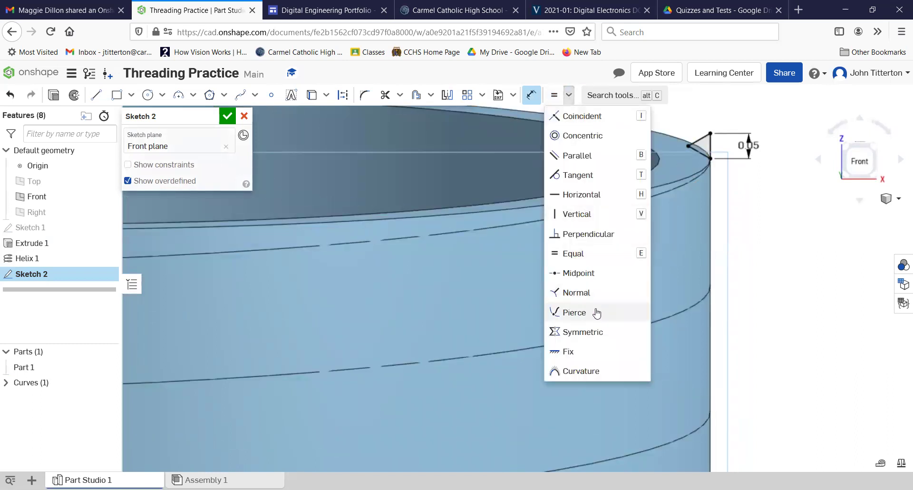
pyautogui.click(597, 311)
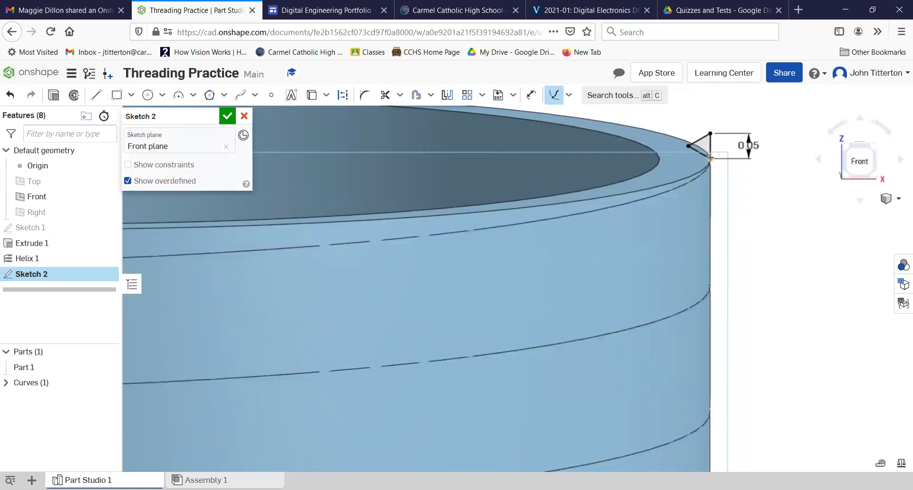
pyautogui.scroll(3, 716, 168)
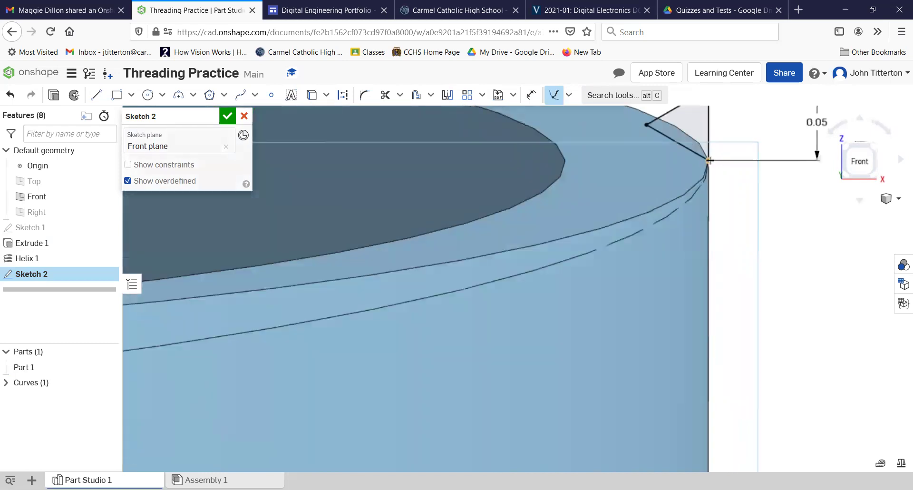
pyautogui.click(708, 160)
pyautogui.click(679, 209)
pyautogui.scroll(-5, 749, 248)
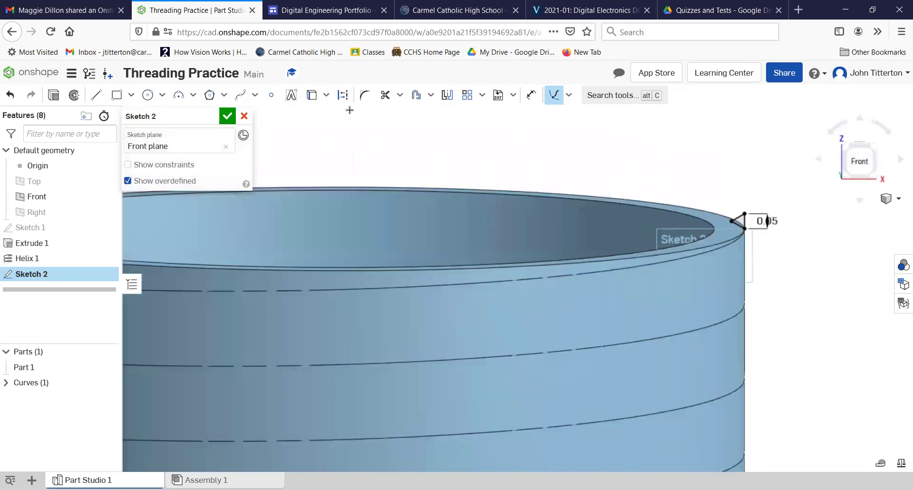
pyautogui.click(227, 116)
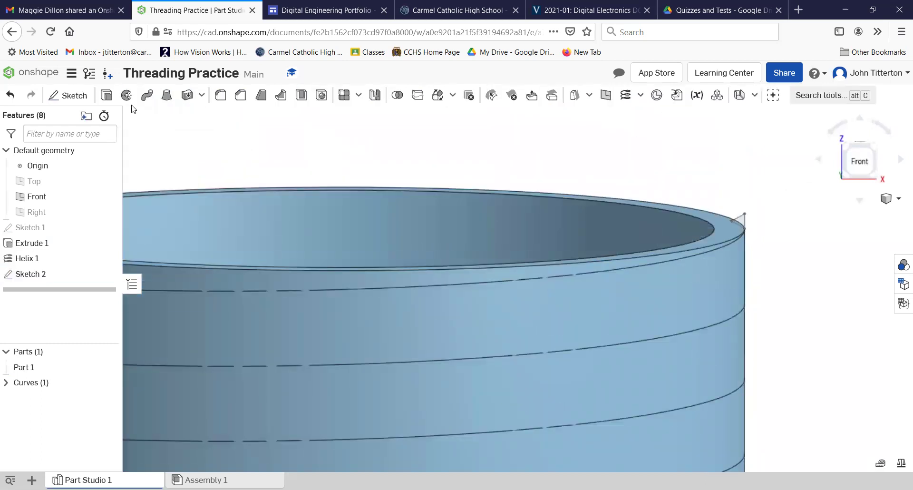
# - Sweep the triangular profile along the helix as a Remove operation to cut the thread into the tube
pyautogui.click(146, 96)
pyautogui.click(193, 148)
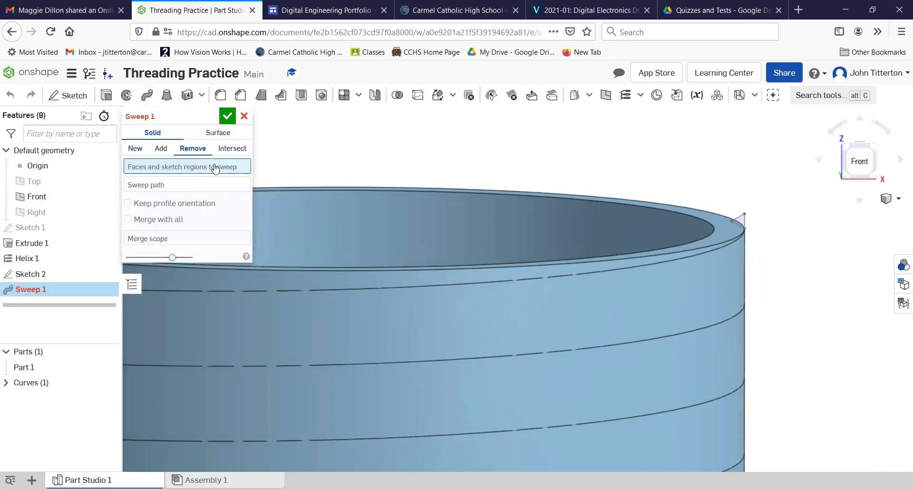
pyautogui.click(742, 221)
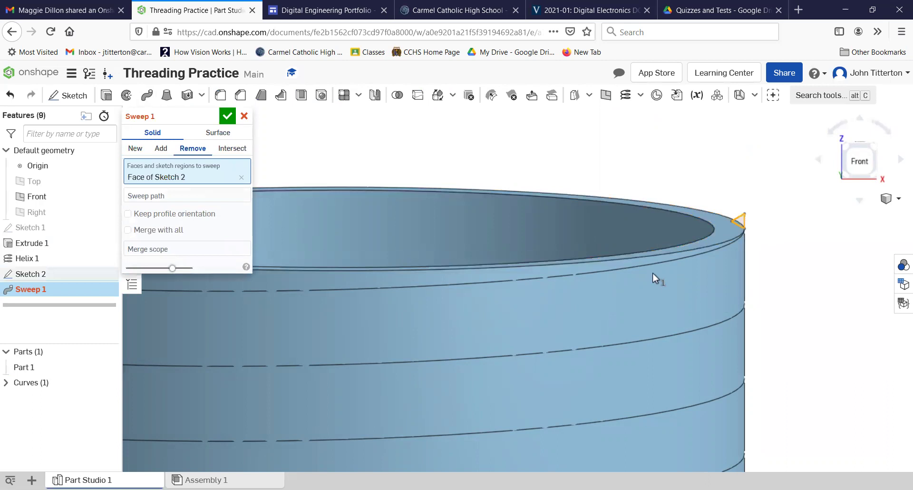
pyautogui.click(164, 196)
pyautogui.click(571, 275)
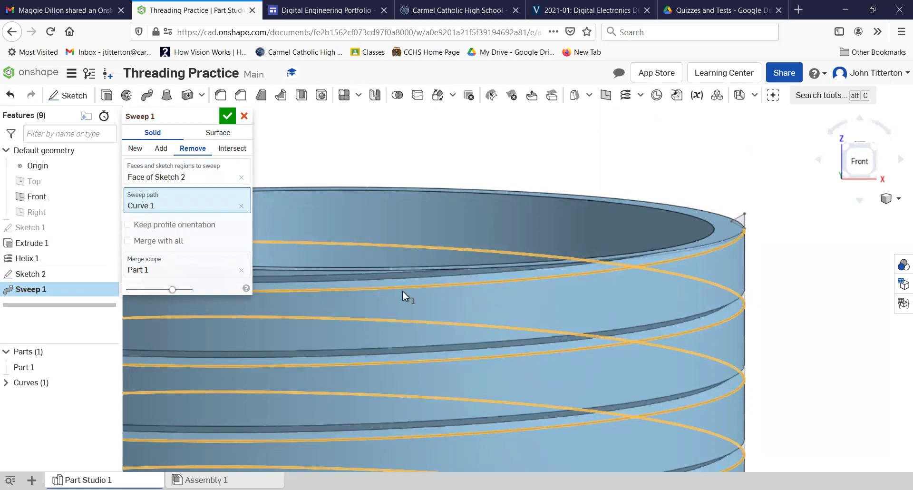
pyautogui.click(226, 116)
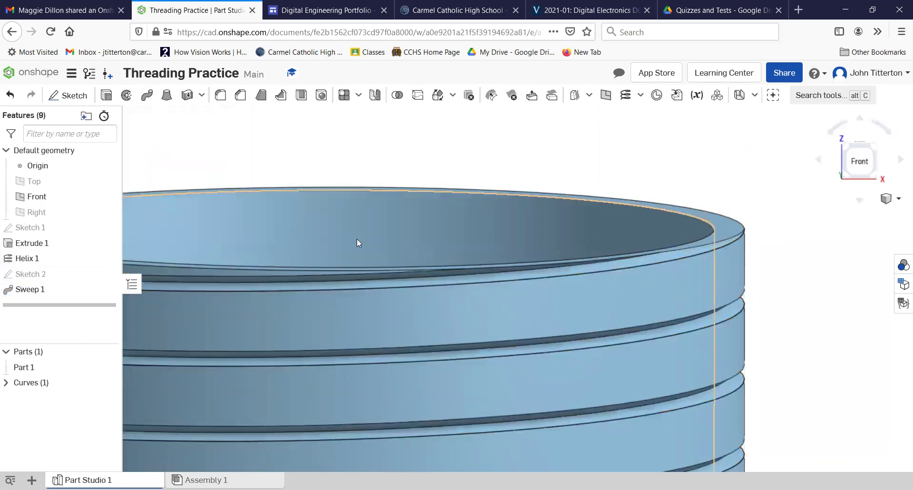
# - Reopen the triangular profile sketch and set the triangle's vertical side to 0.1 in
pyautogui.scroll(-3, 356, 239)
pyautogui.moveTo(307, 334); pyautogui.dragTo(351, 314, button='right')
pyautogui.moveTo(351, 315); pyautogui.dragTo(407, 290, button='middle')
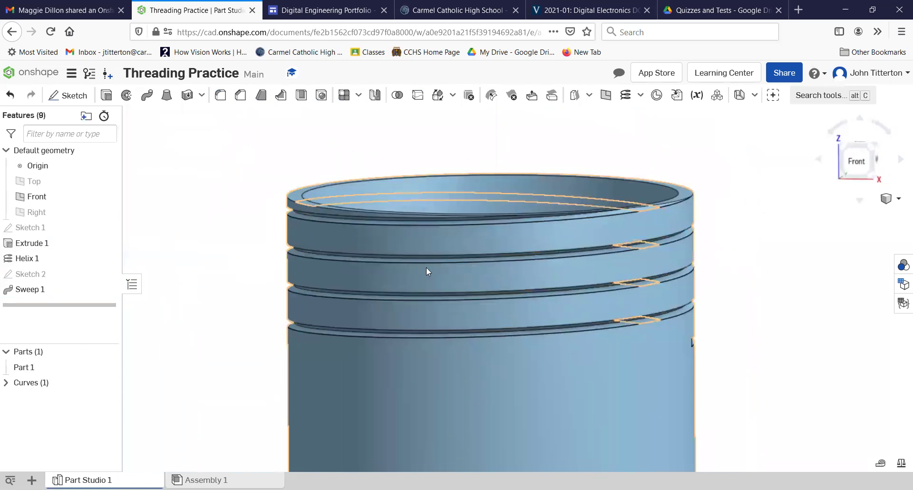
pyautogui.click(29, 274)
pyautogui.doubleClick(581, 195)
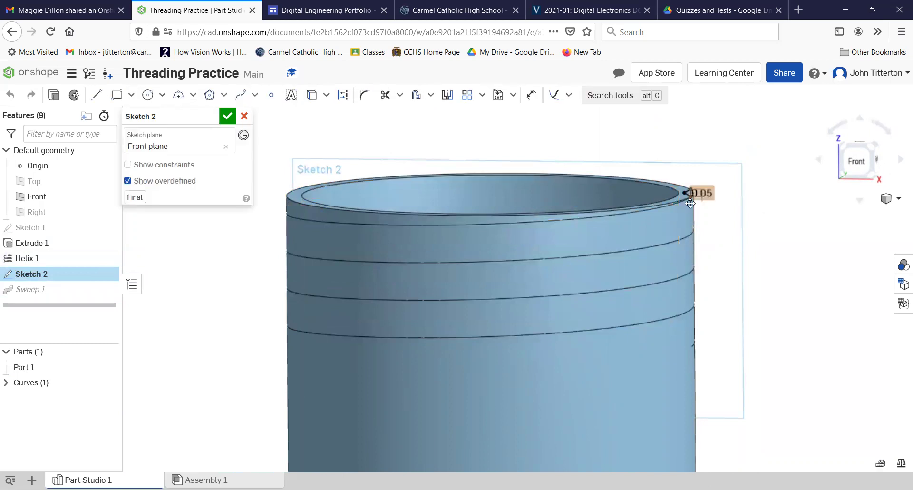
pyautogui.scroll(5, 692, 195)
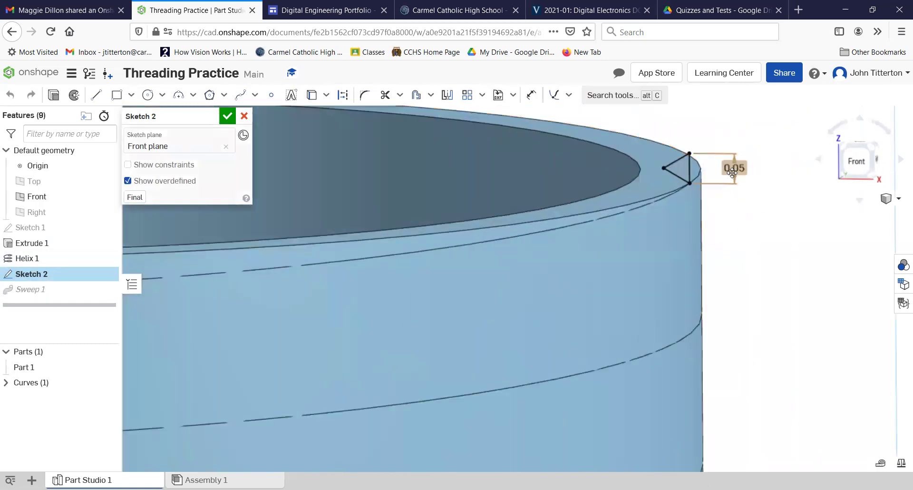
pyautogui.doubleClick(731, 168)
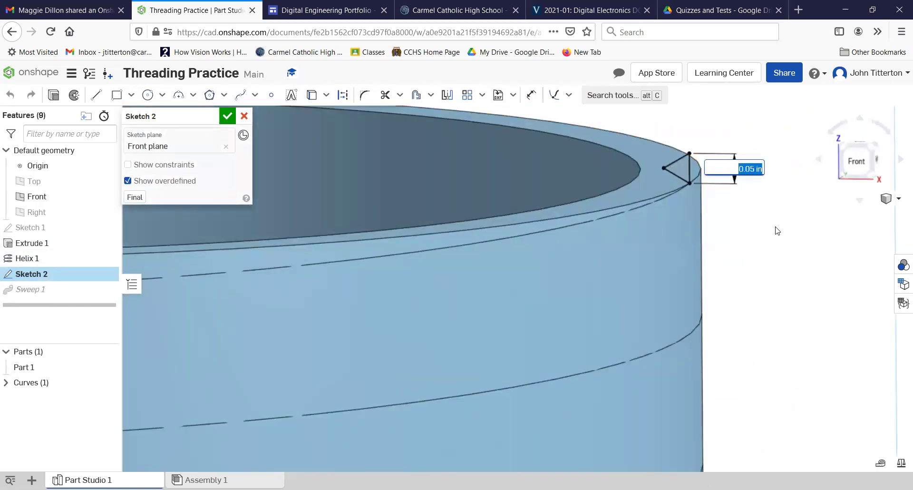
pyautogui.write('0.1')
pyautogui.press('Return')
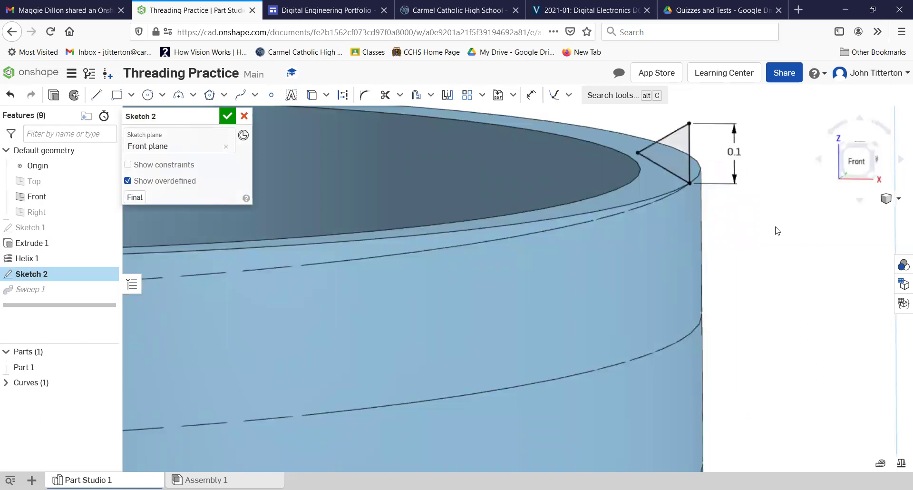
# - Change the triangle's vertical side to 0.7 in, correct it to 0.07 in, and accept the sketch
pyautogui.doubleClick(732, 151)
pyautogui.write('.7')
pyautogui.press('Return')
pyautogui.scroll(-4, 811, 275)
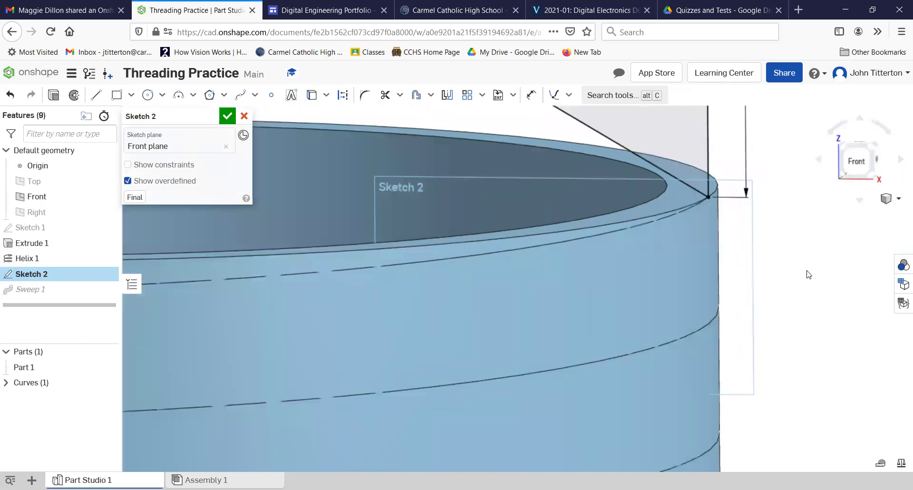
pyautogui.doubleClick(763, 121)
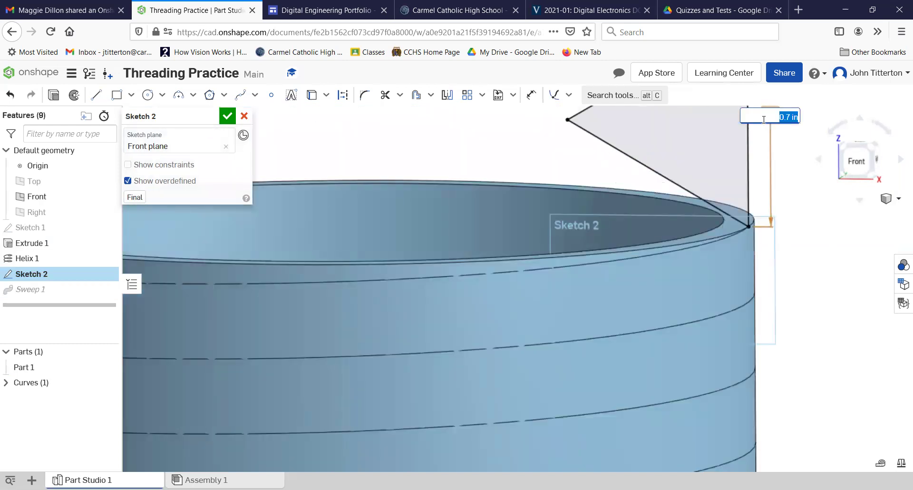
pyautogui.write('.07')
pyautogui.press('Return')
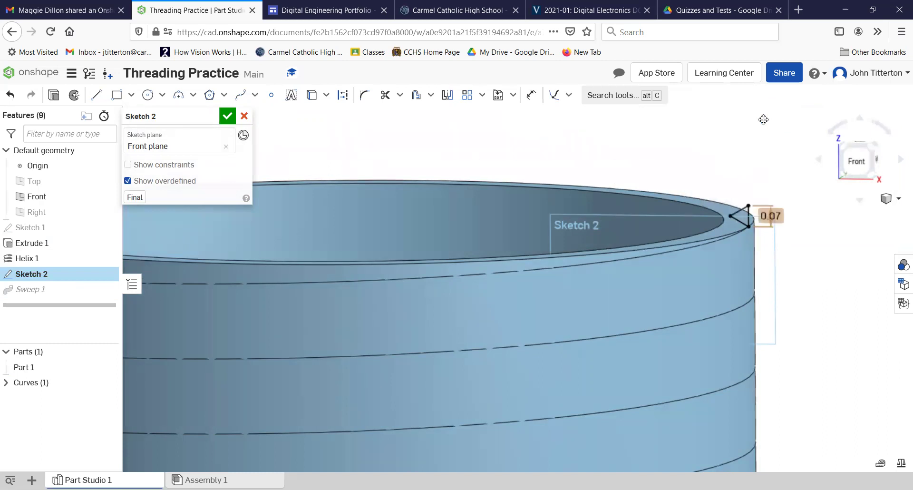
pyautogui.click(228, 117)
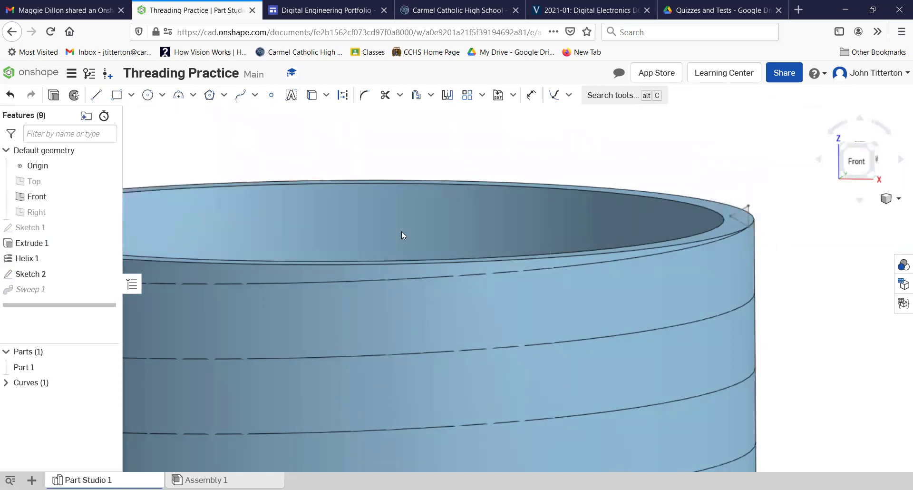
# - Examine the cut thread grooves and the groove's end around the upper part of the tube
pyautogui.scroll(-5, 616, 333)
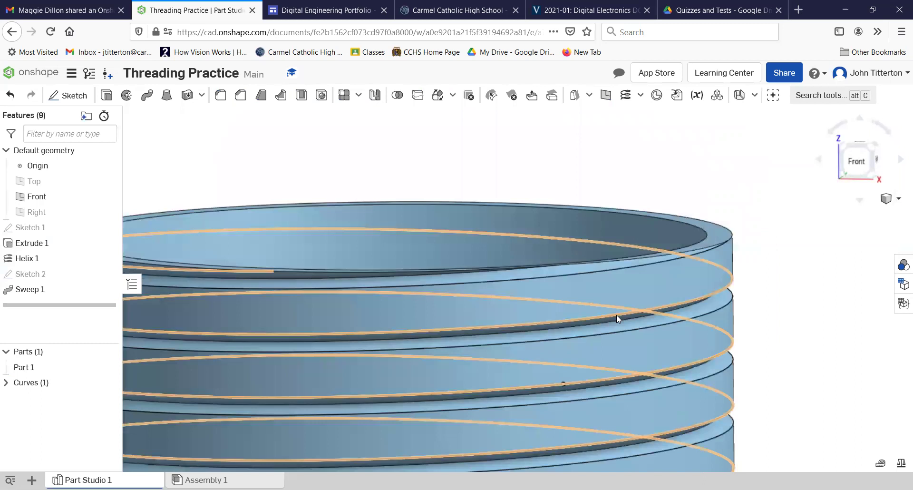
pyautogui.moveTo(605, 323); pyautogui.dragTo(582, 284, button='right')
pyautogui.scroll(-5, 578, 285)
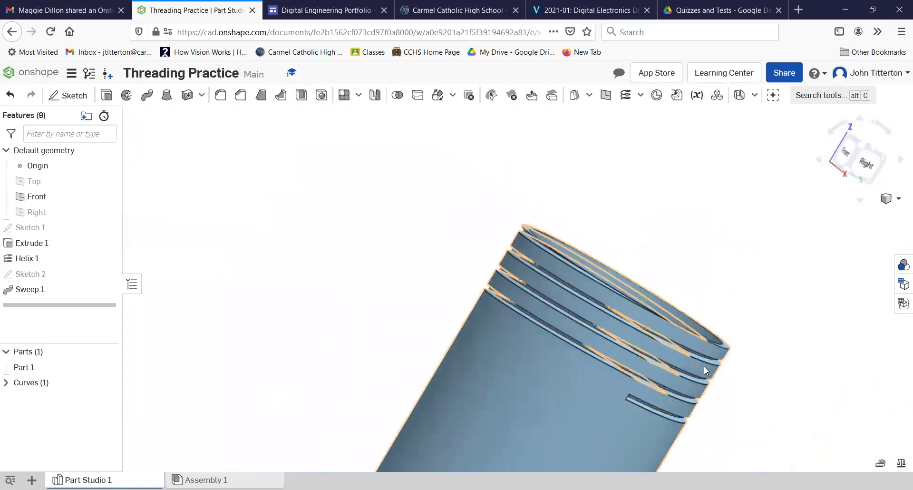
pyautogui.moveTo(758, 426); pyautogui.dragTo(780, 432, button='right')
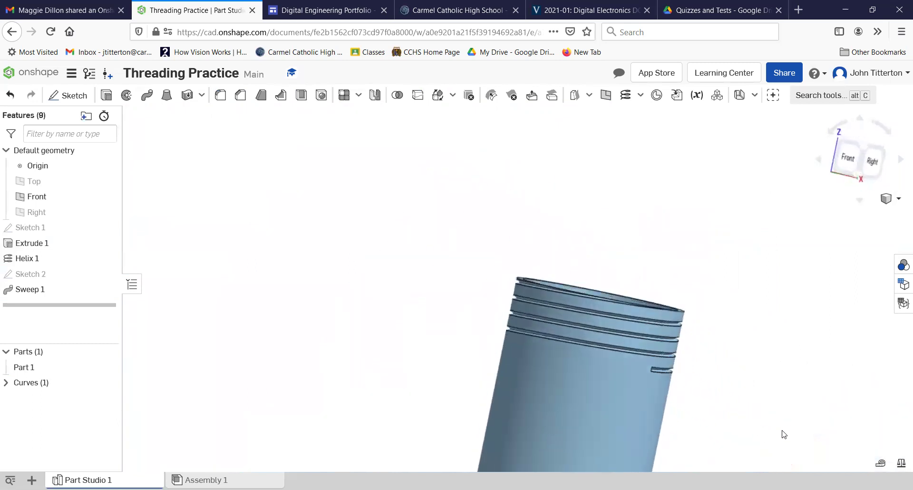
pyautogui.scroll(2, 686, 318)
pyautogui.scroll(3, 686, 318)
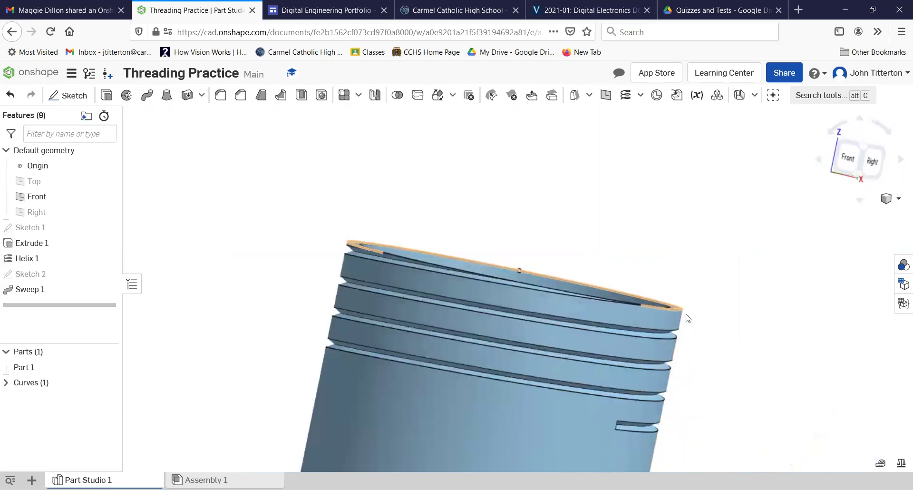
pyautogui.scroll(-3, 215, 292)
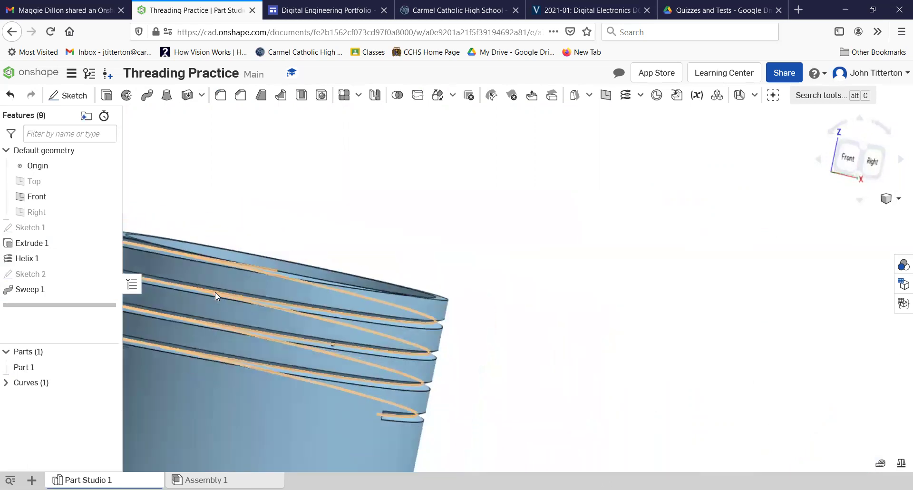
pyautogui.doubleClick(21, 273)
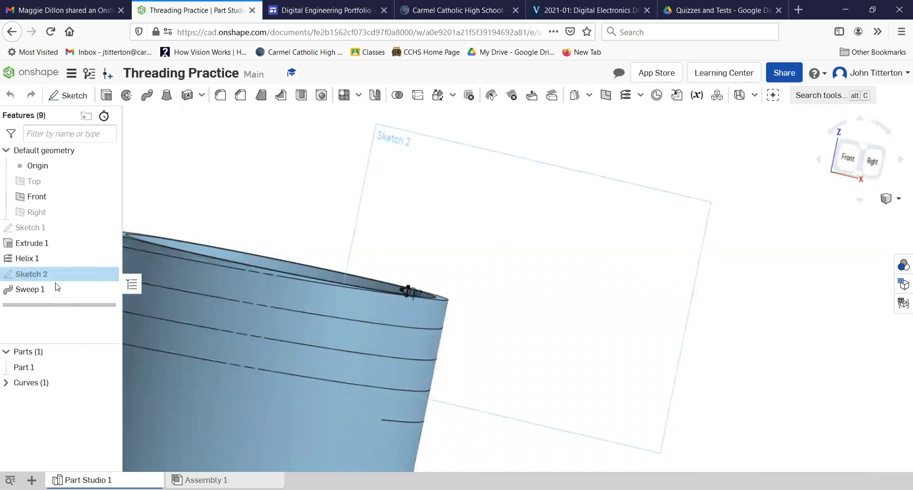
pyautogui.scroll(3, 436, 293)
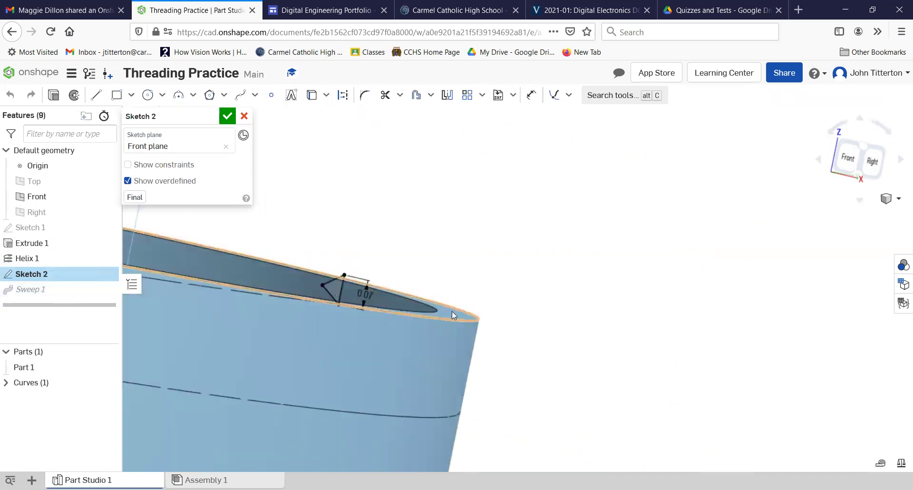
pyautogui.moveTo(452, 311); pyautogui.dragTo(438, 317, button='right')
pyautogui.scroll(2, 438, 317)
pyautogui.press('n')
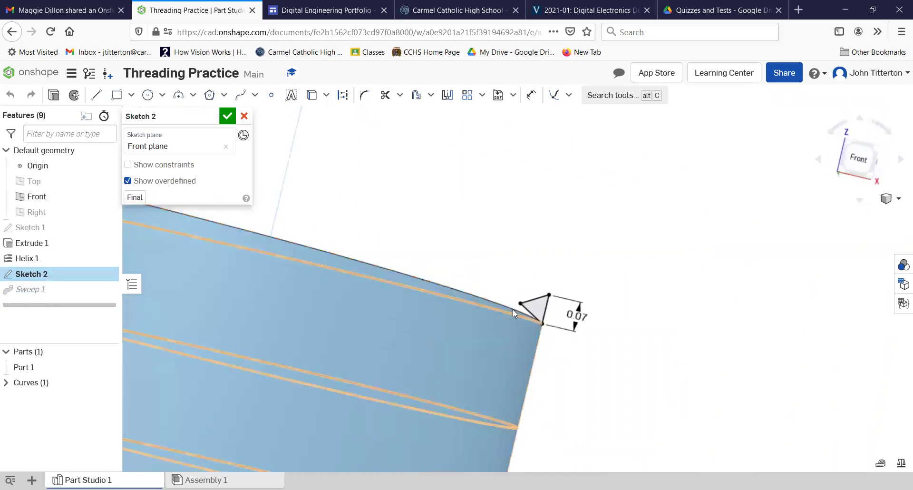
pyautogui.scroll(4, 513, 309)
pyautogui.scroll(-1, 512, 309)
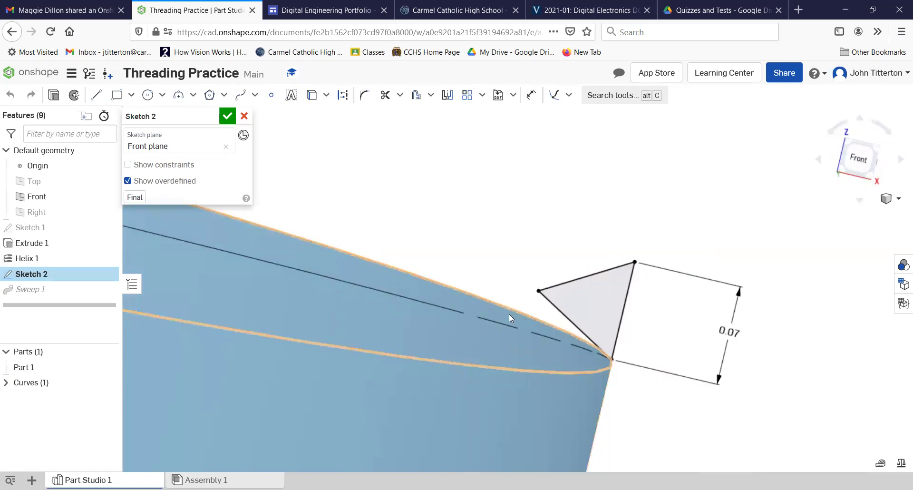
pyautogui.moveTo(540, 295); pyautogui.dragTo(683, 336)
pyautogui.click(503, 236)
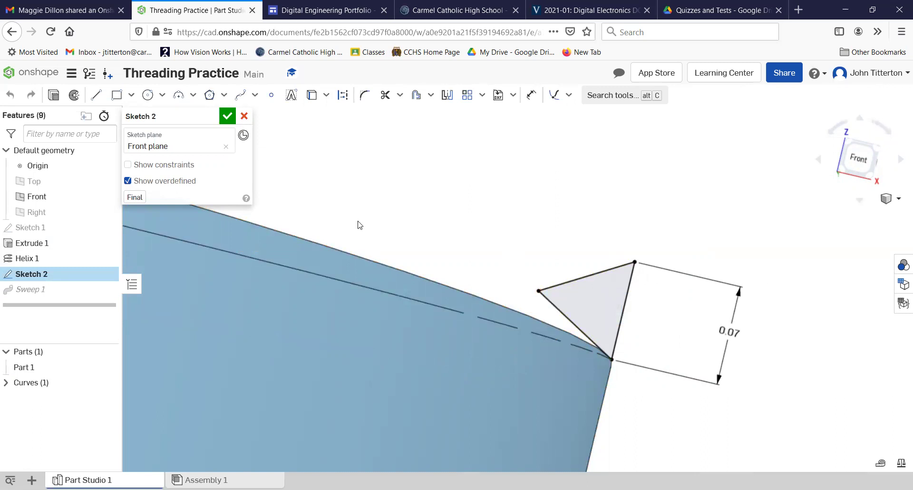
# - Cancel the sketch edit and delete the sweep cut feature
pyautogui.rightClick(29, 292)
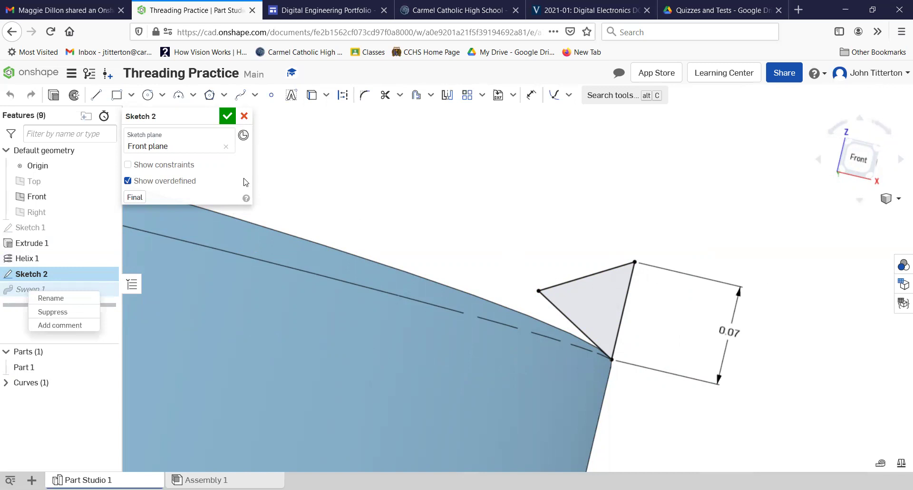
pyautogui.click(243, 116)
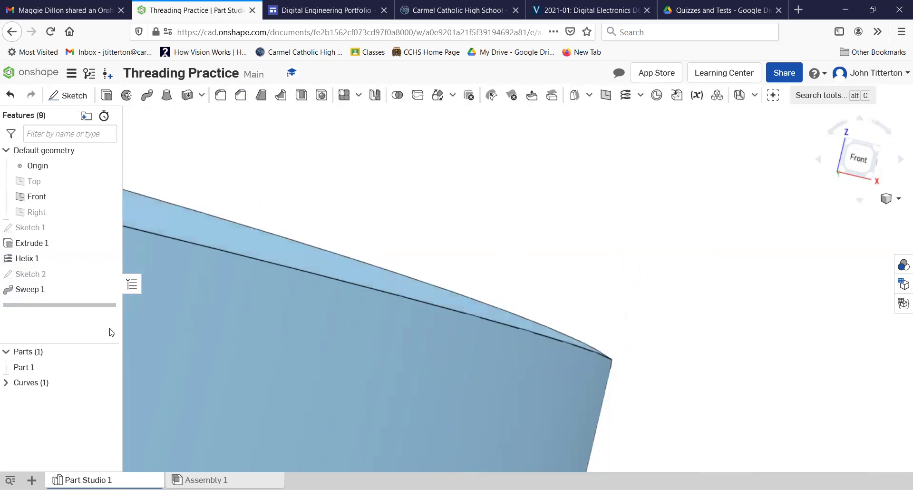
pyautogui.rightClick(28, 290)
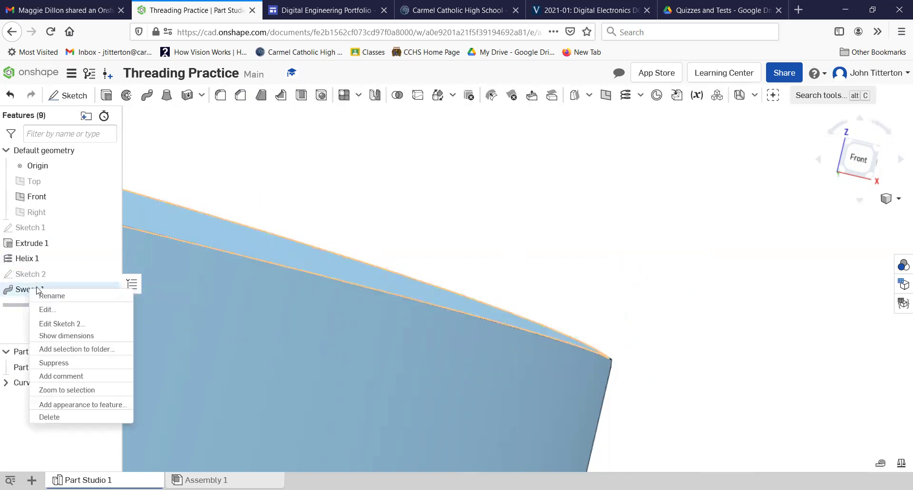
pyautogui.click(72, 416)
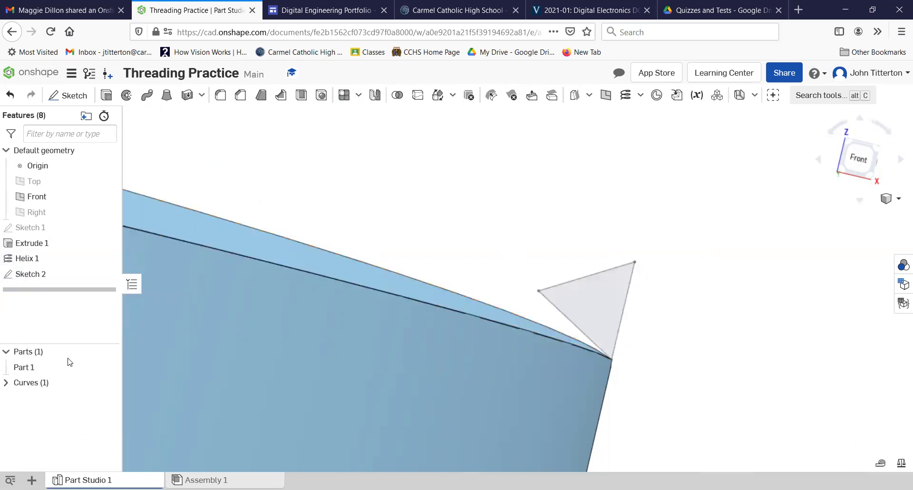
# - Reopen the triangle sketch and mirror its two slanted sides across its vertical side to the outside of the tube
pyautogui.doubleClick(30, 274)
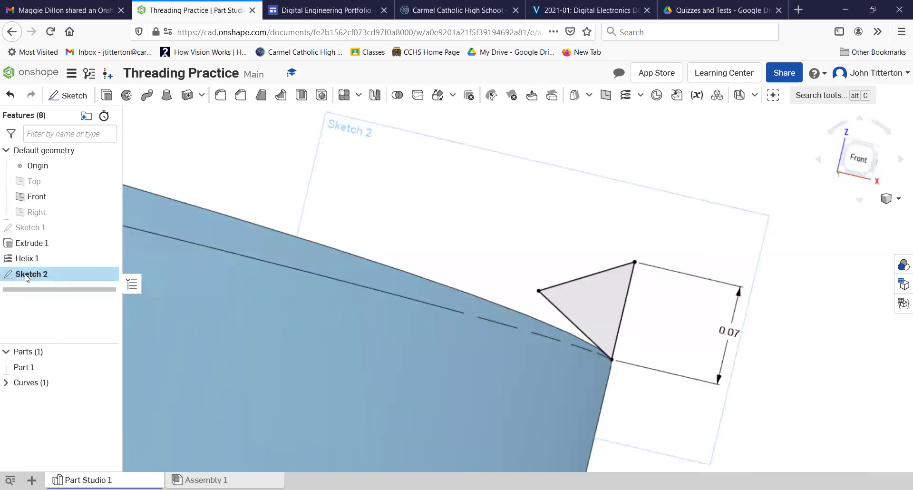
pyautogui.click(538, 291)
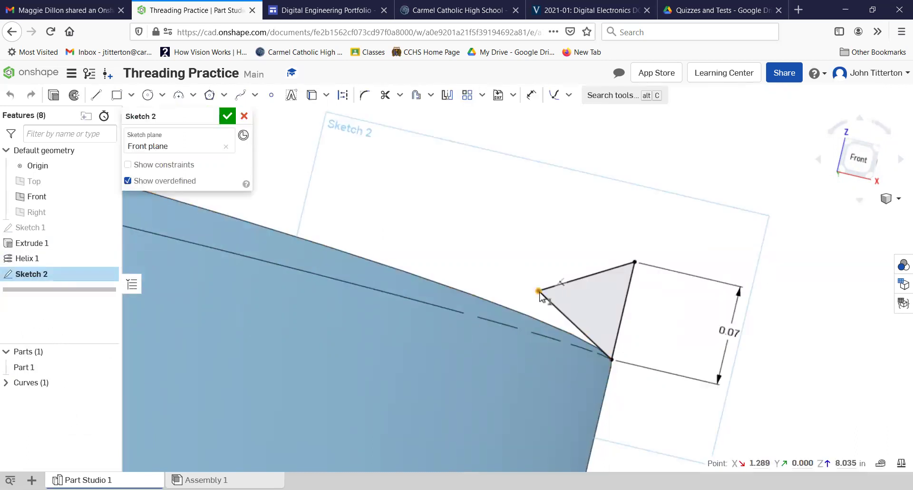
pyautogui.click(529, 284)
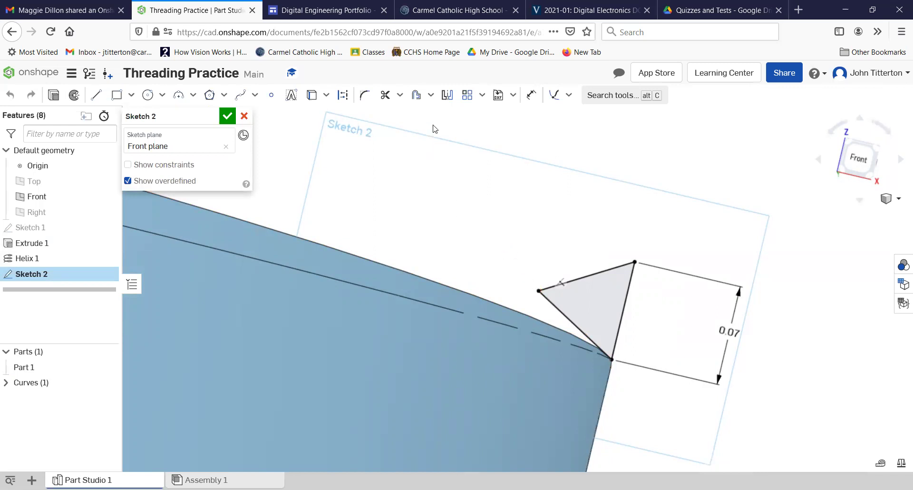
pyautogui.click(447, 96)
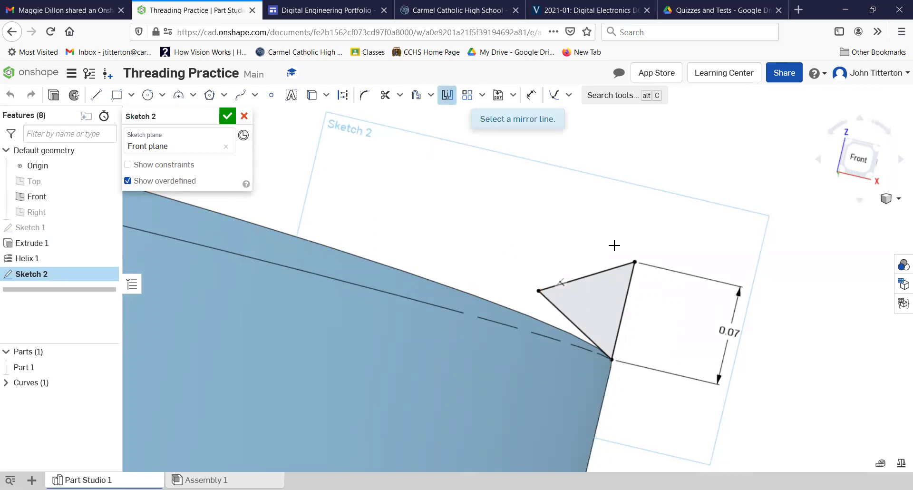
pyautogui.click(626, 300)
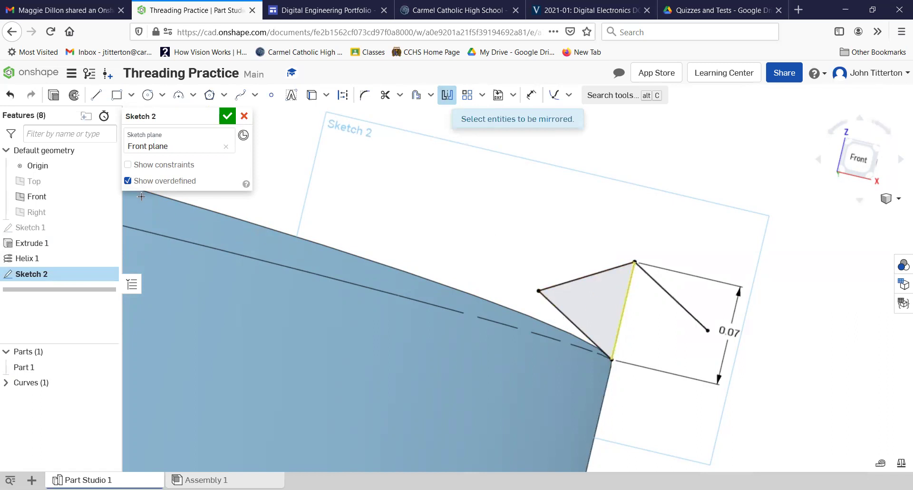
pyautogui.click(551, 312)
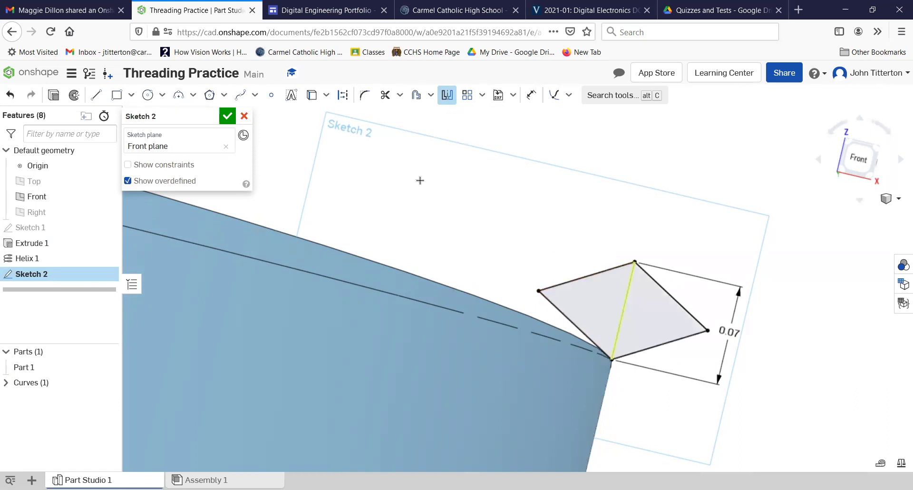
pyautogui.click(446, 95)
# - Delete the two inner slanted sides of the mirrored profile, leaving only the triangle outside the tube wall, and accept the sketch
pyautogui.moveTo(528, 230)
pyautogui.mouseDown()
pyautogui.moveTo(567, 326)
pyautogui.moveTo(613, 359)
pyautogui.moveTo(643, 350)
pyautogui.mouseUp()
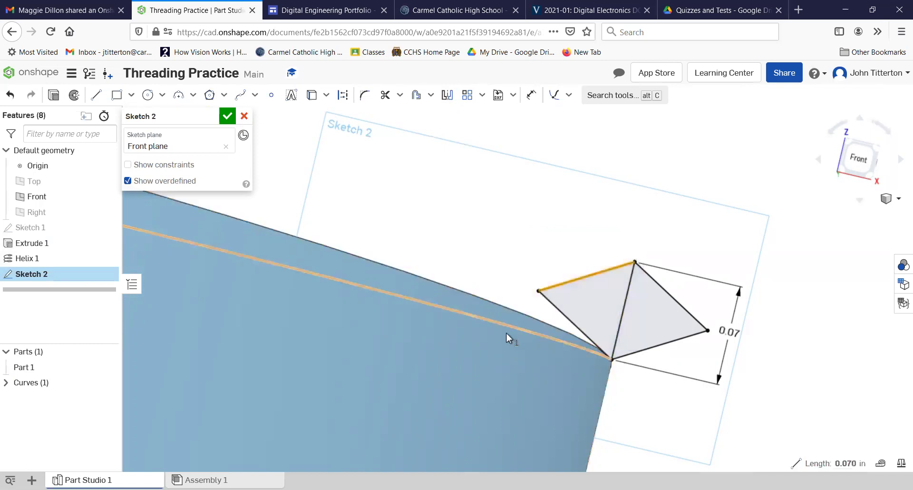
pyautogui.press('Delete')
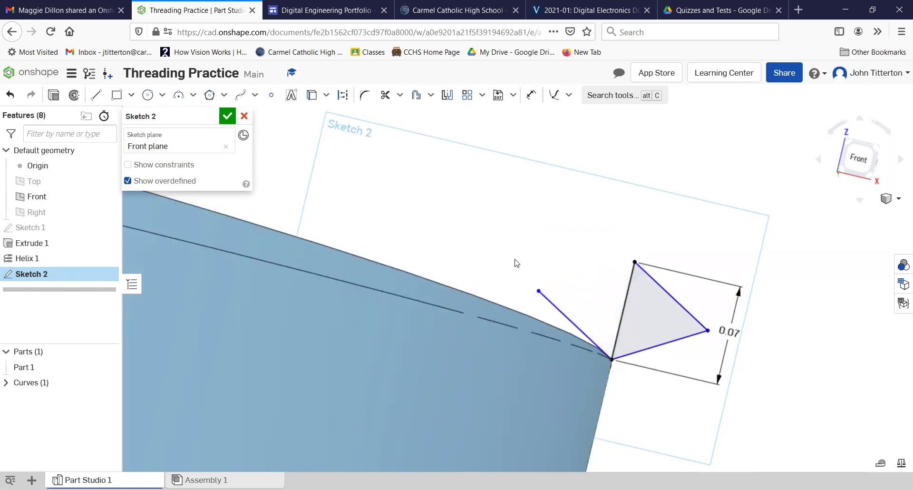
pyautogui.click(565, 321)
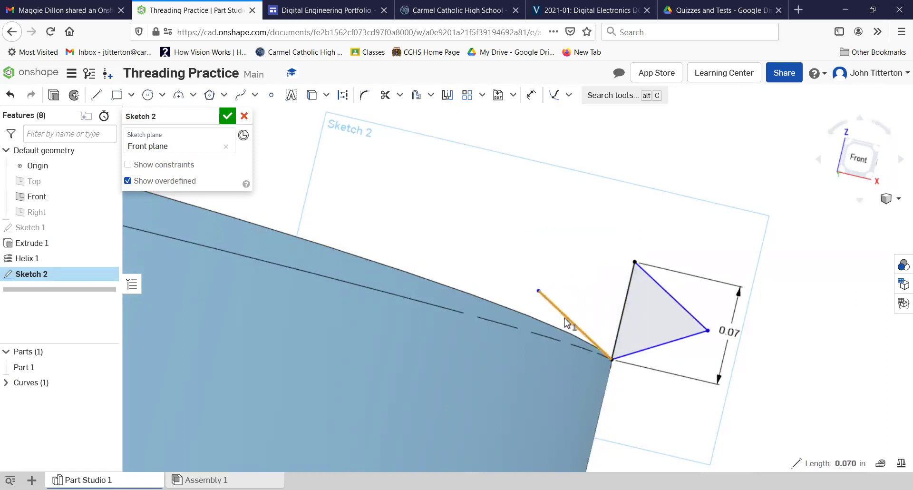
pyautogui.press('Delete')
pyautogui.scroll(-5, 537, 302)
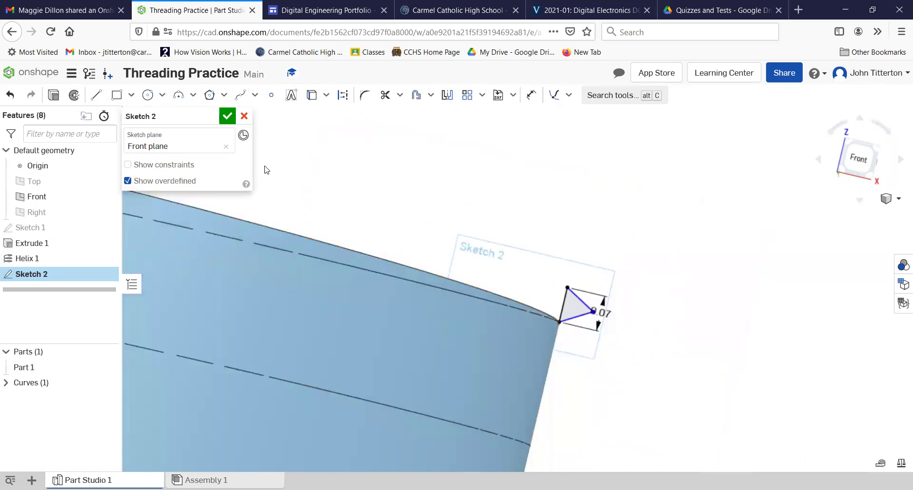
pyautogui.press('Return')
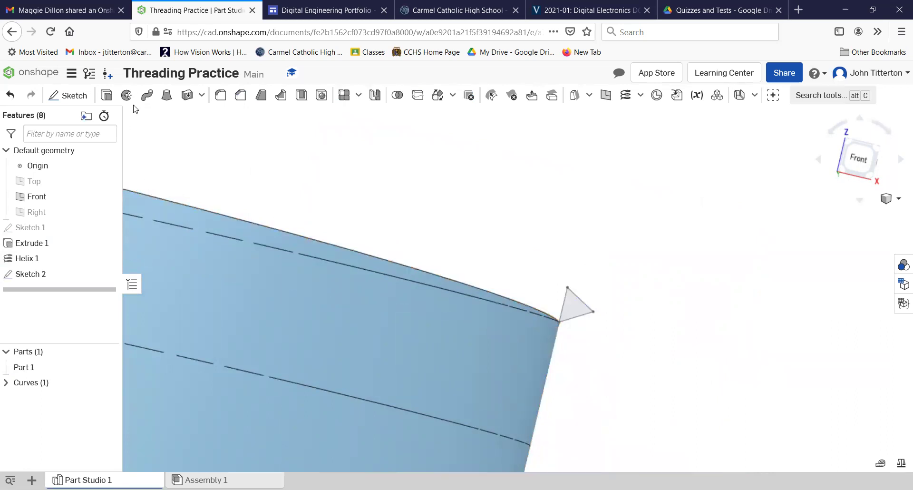
# - Sweep the outer triangle along the helix, adding the raised thread to the tube
pyautogui.click(146, 95)
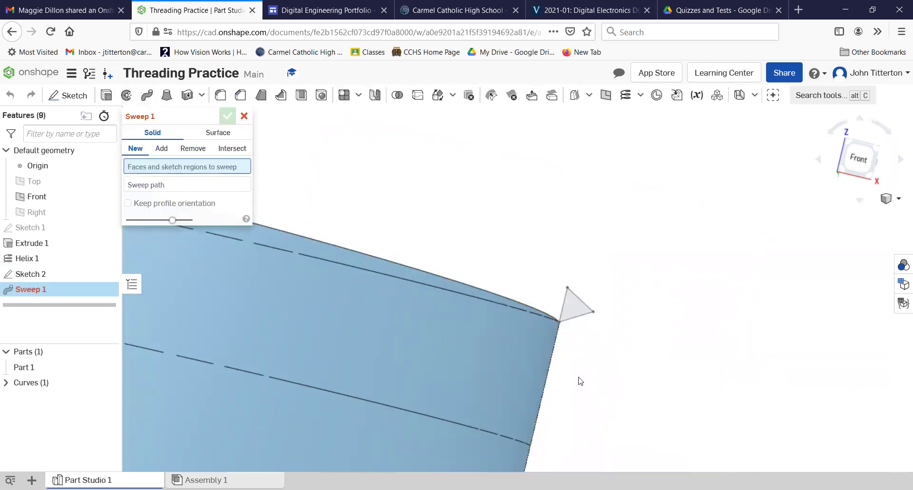
pyautogui.click(574, 303)
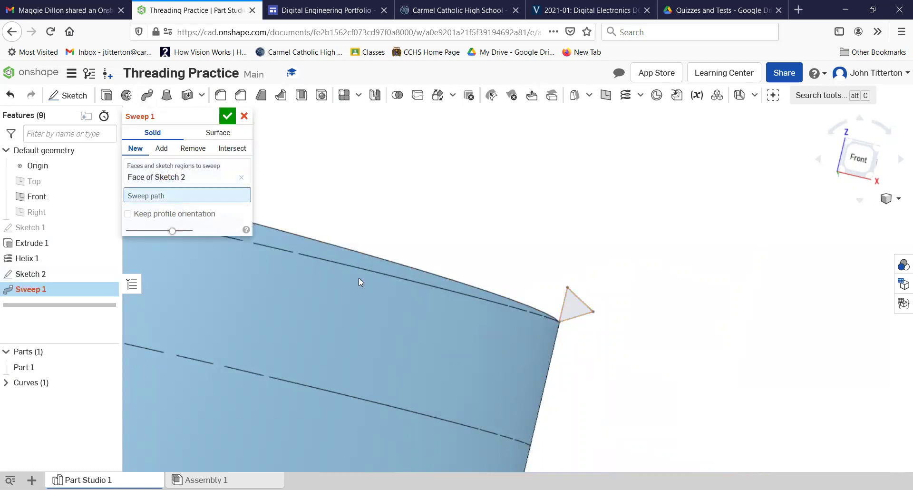
pyautogui.click(441, 284)
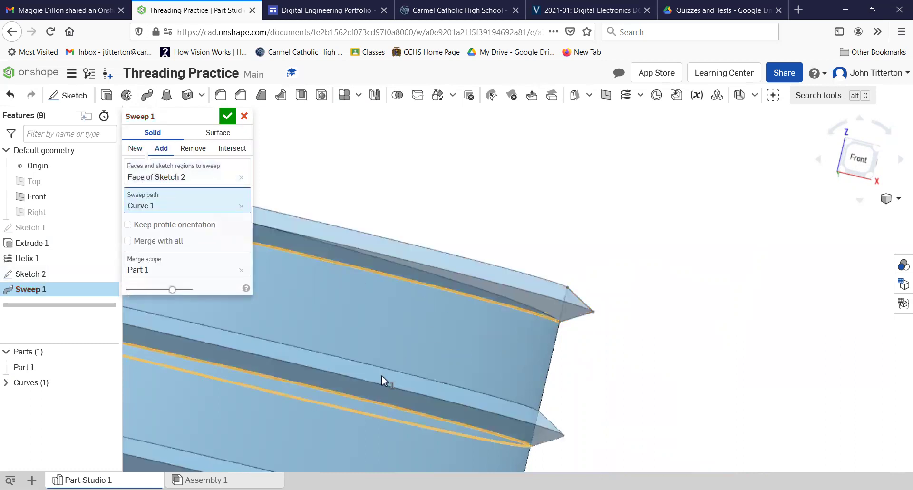
pyautogui.scroll(-2, 380, 335)
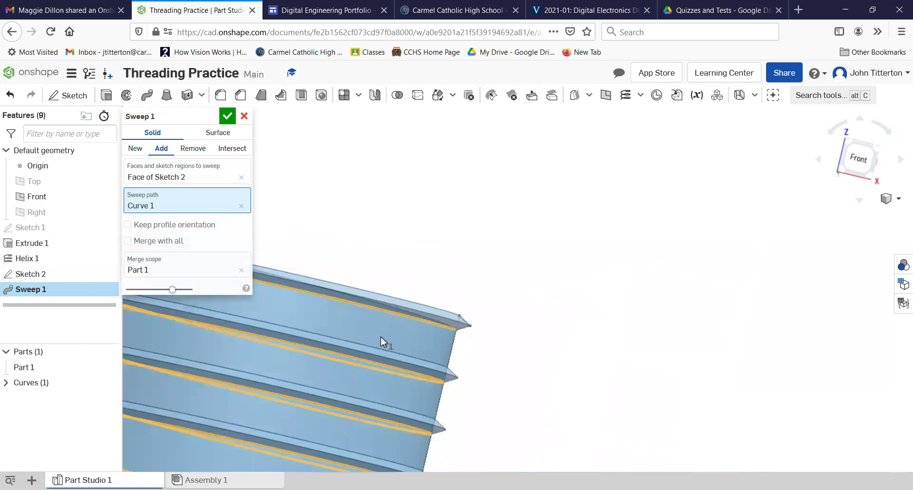
pyautogui.scroll(-2, 375, 328)
pyautogui.scroll(-3, 475, 340)
pyautogui.moveTo(549, 332); pyautogui.dragTo(540, 361, button='right')
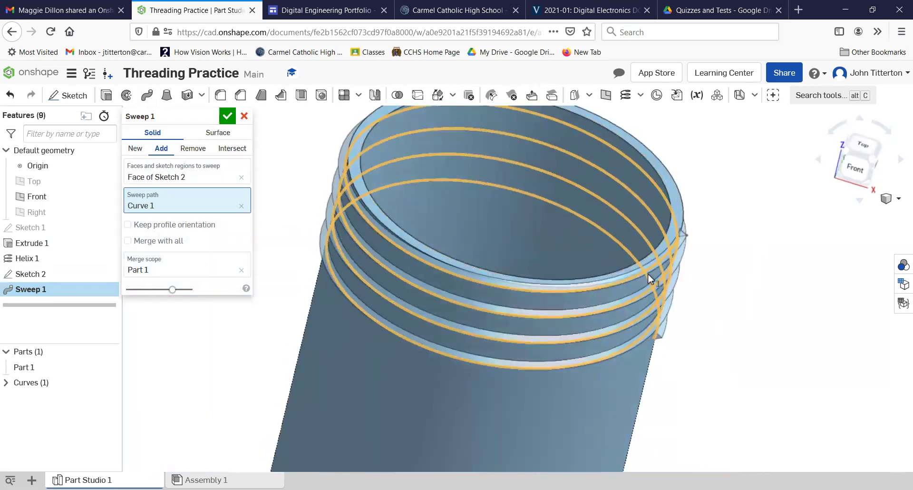
pyautogui.click(228, 115)
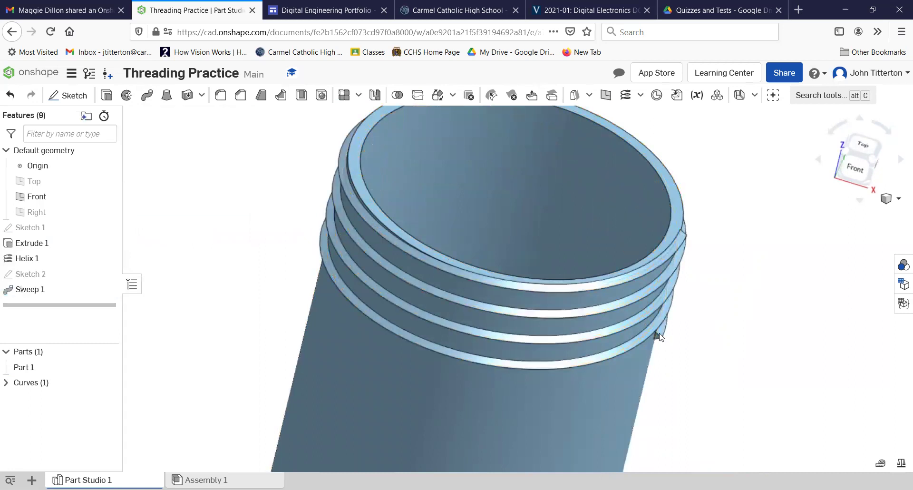
# - Reopen the triangle sketch and draw a horizontal line about 0.152 in long outward from the triangle's lower corner
pyautogui.scroll(5, 659, 331)
pyautogui.moveTo(661, 328); pyautogui.dragTo(727, 316, button='right')
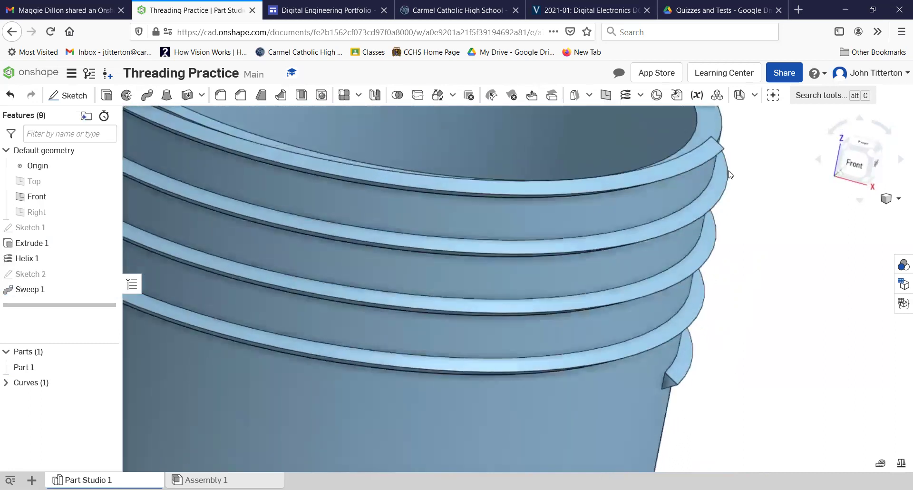
pyautogui.scroll(3, 655, 281)
pyautogui.scroll(-3, 277, 331)
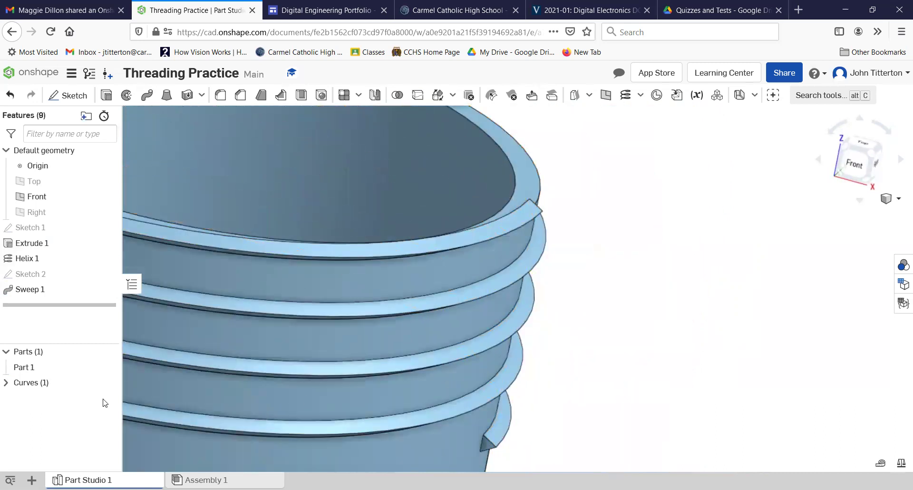
pyautogui.click(29, 275)
pyautogui.scroll(3, 501, 228)
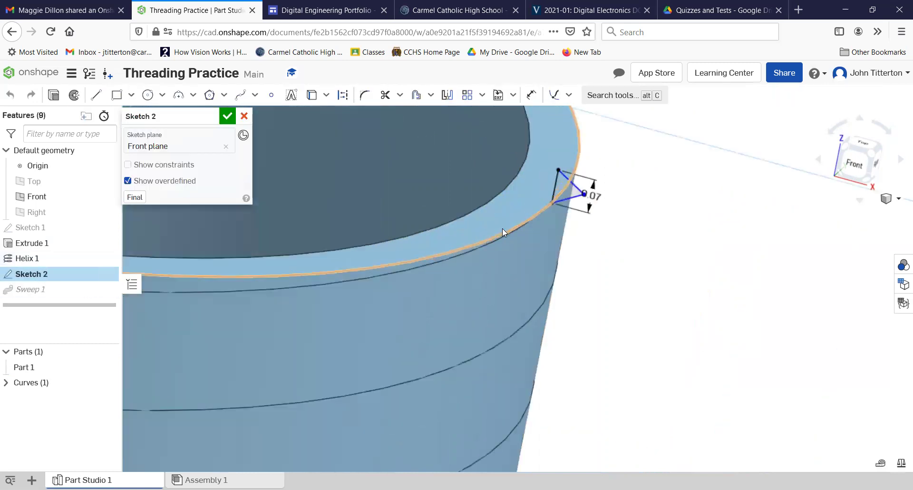
pyautogui.press('n')
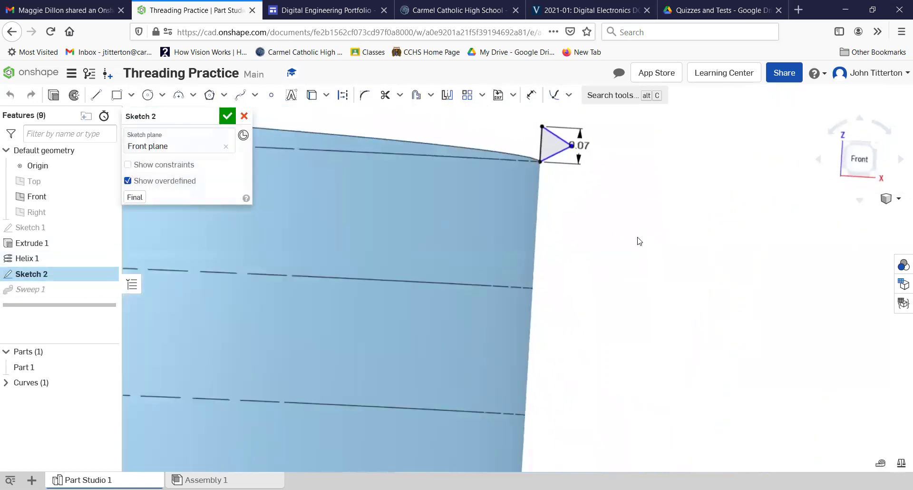
pyautogui.scroll(2, 589, 252)
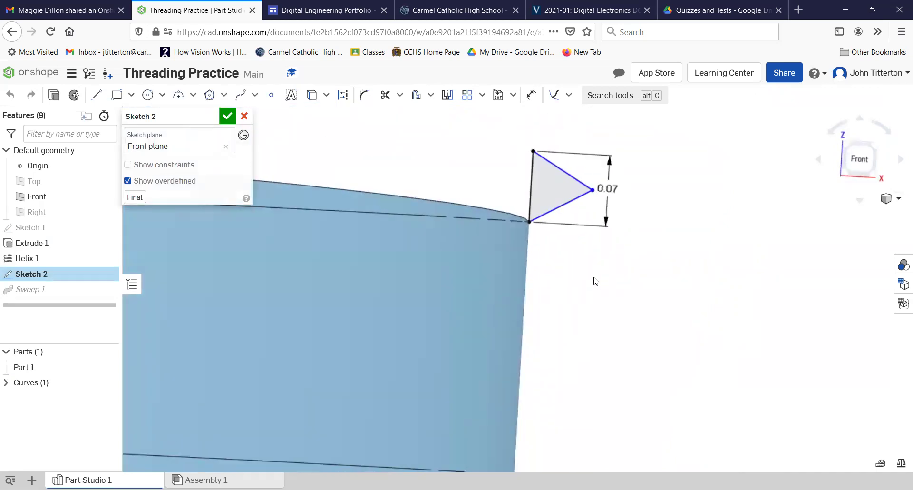
pyautogui.click(96, 95)
pyautogui.click(682, 231)
pyautogui.rightClick(662, 264)
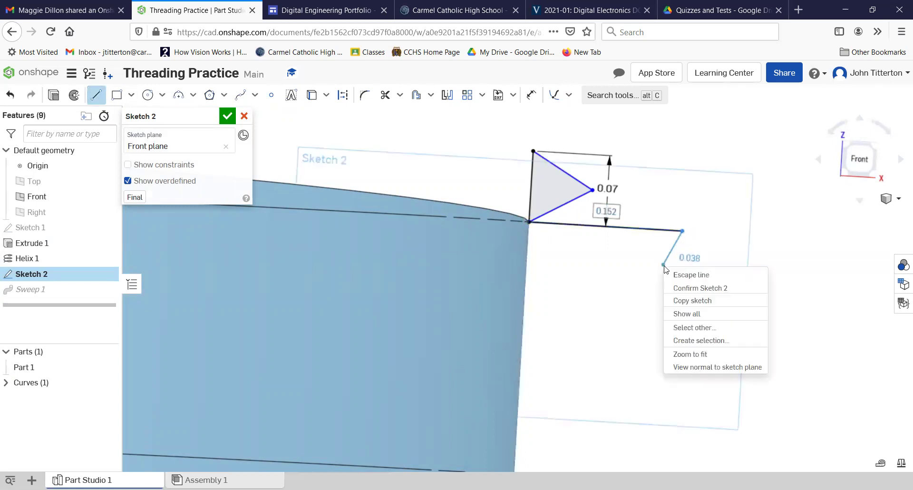
pyautogui.click(689, 272)
# - Mirror the triangle's sides downward across the horizontal line so a copy lies below the tube's rim
pyautogui.click(446, 95)
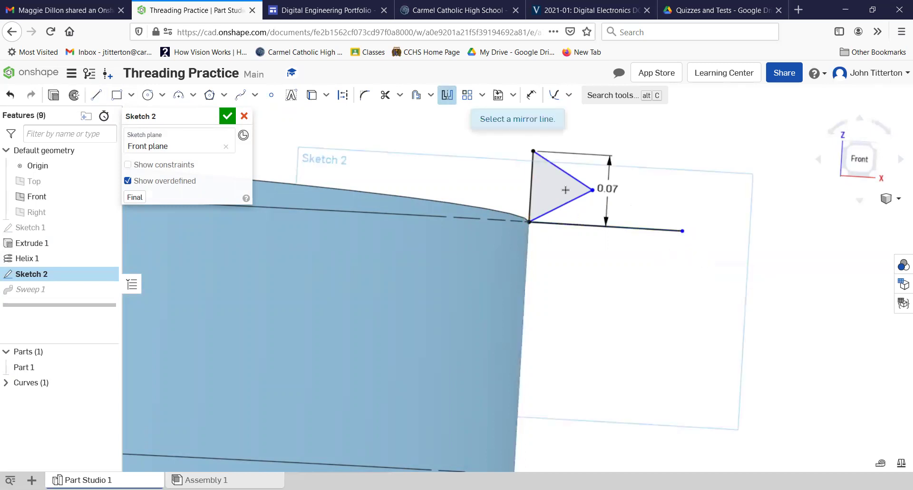
pyautogui.click(585, 224)
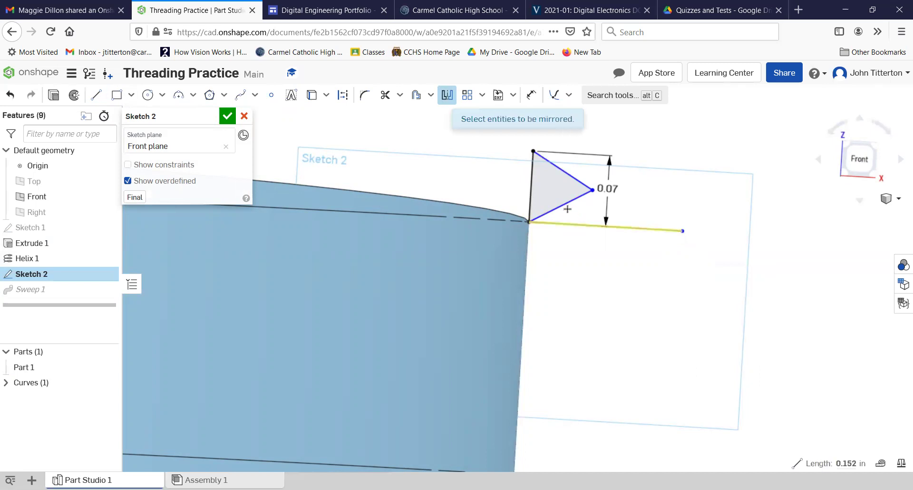
pyautogui.click(563, 201)
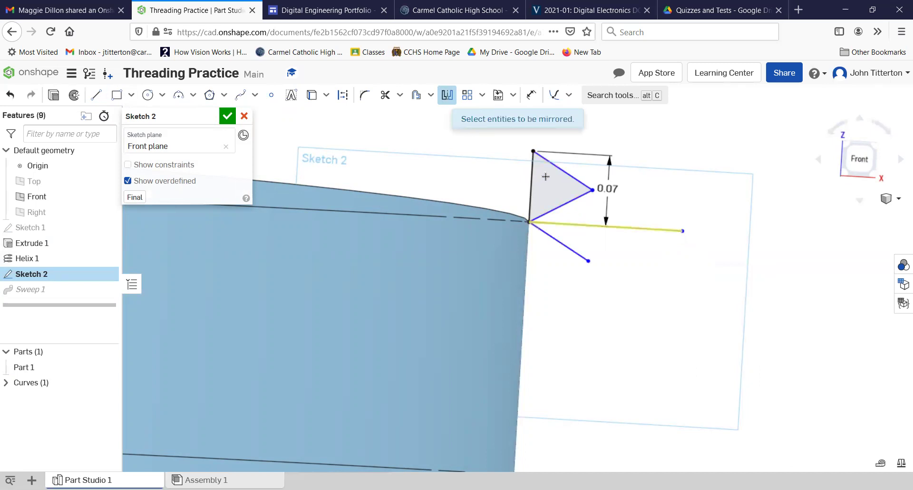
pyautogui.click(533, 196)
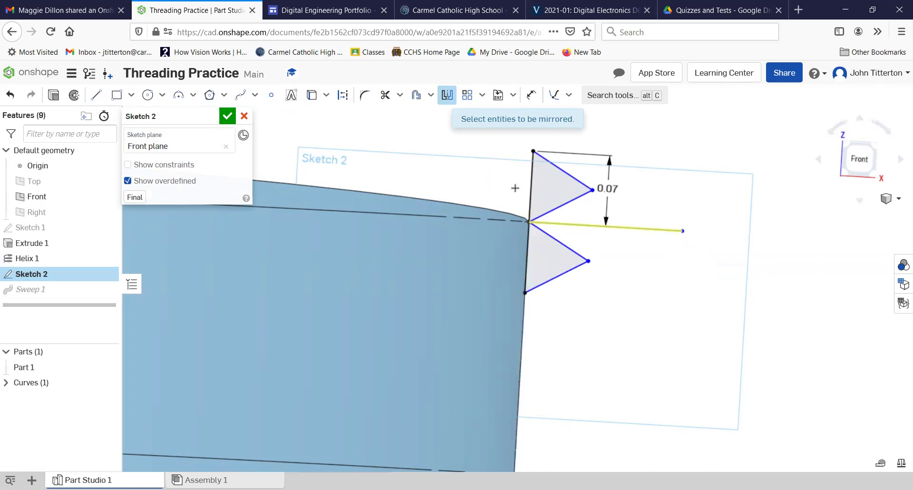
pyautogui.press('Escape')
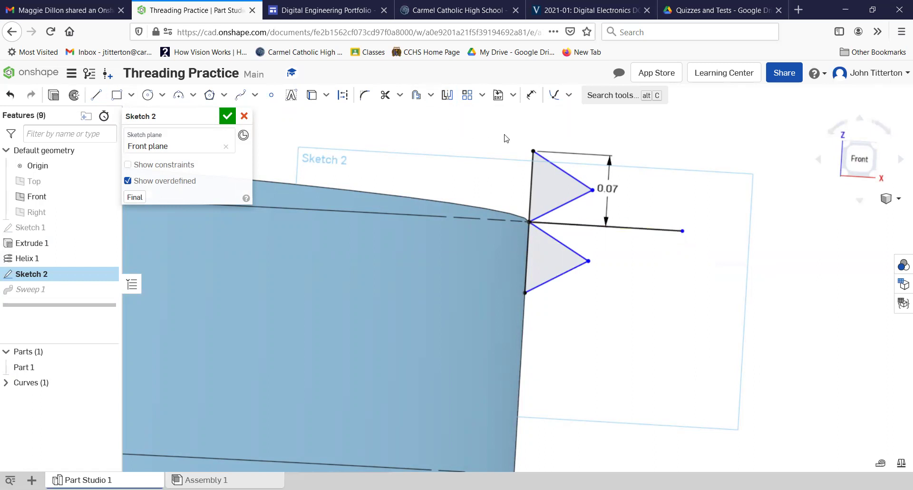
# - Delete the original upper triangle and the horizontal mirror line, and accept the sketch
pyautogui.moveTo(501, 132)
pyautogui.mouseDown()
pyautogui.moveTo(651, 242)
pyautogui.moveTo(697, 247)
pyautogui.mouseUp()
pyautogui.press('Delete')
pyautogui.scroll(-3, 579, 242)
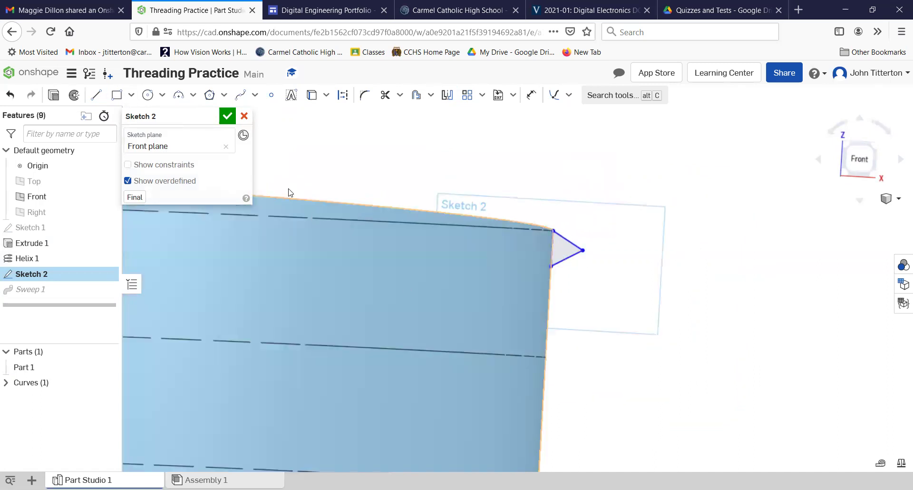
pyautogui.click(227, 116)
pyautogui.moveTo(191, 299); pyautogui.dragTo(409, 268, button='middle')
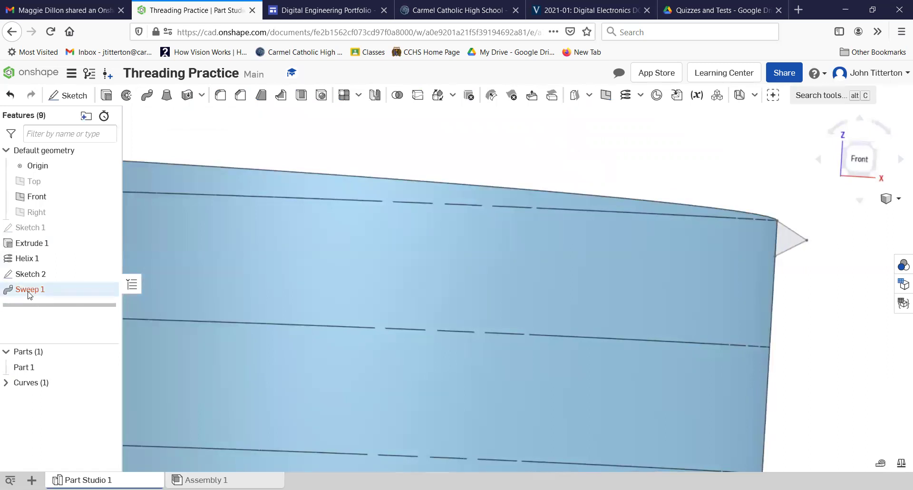
pyautogui.doubleClick(28, 291)
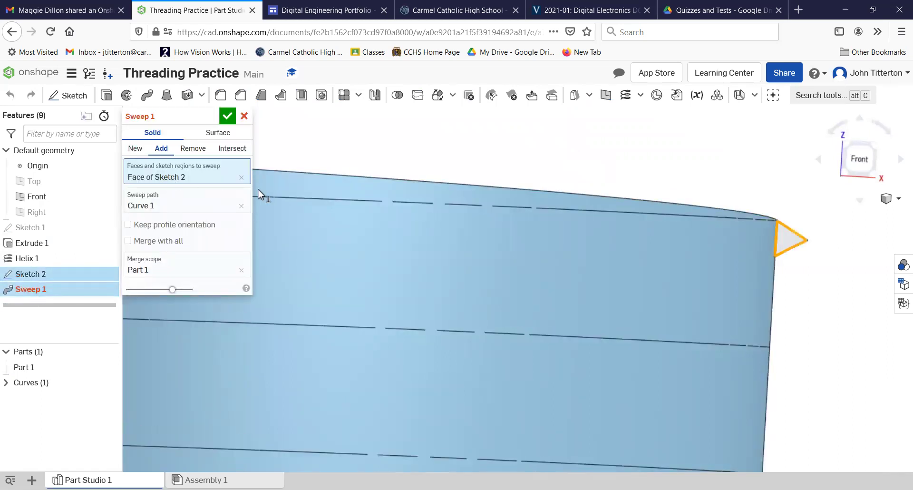
pyautogui.click(166, 209)
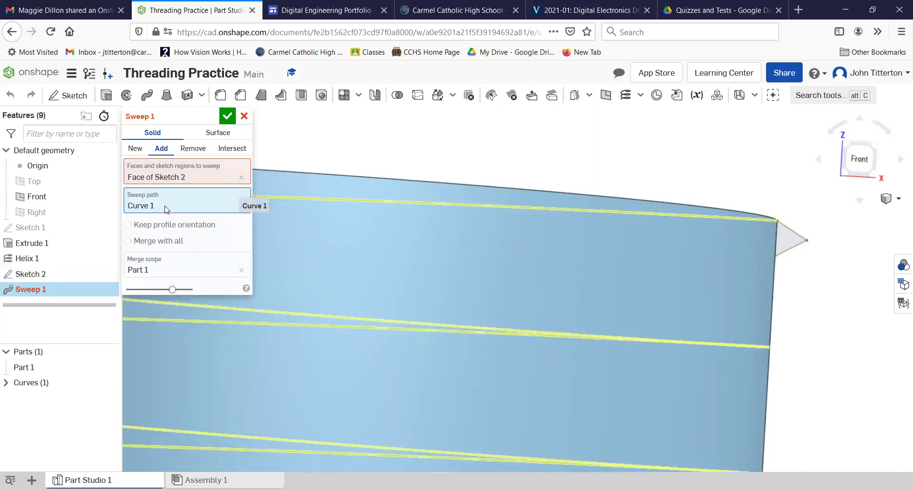
pyautogui.click(327, 204)
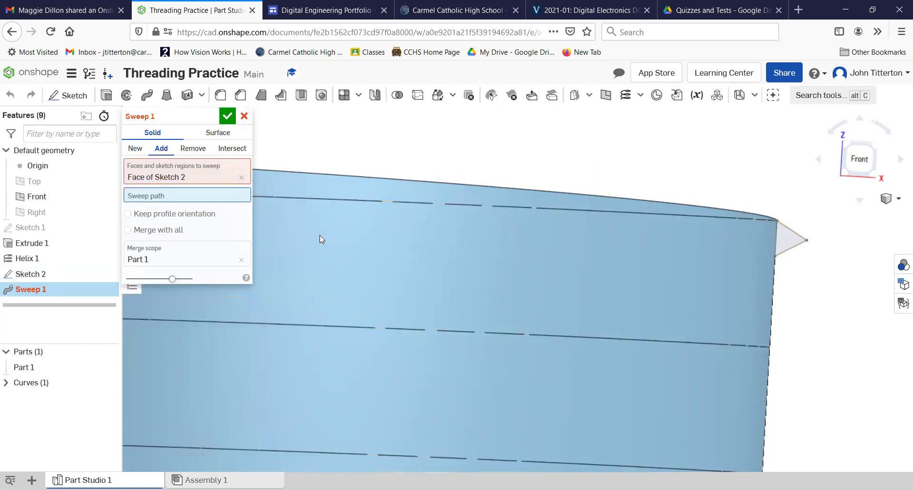
pyautogui.click(244, 116)
# - Delete the broken sweep and create a new one of the lowered triangle along the helix, adding the thread to the tube
pyautogui.rightClick(45, 290)
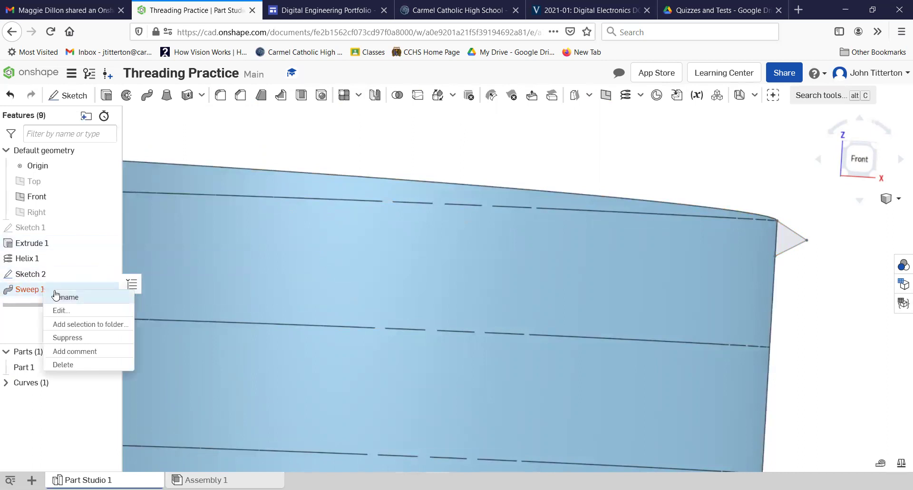
pyautogui.click(73, 365)
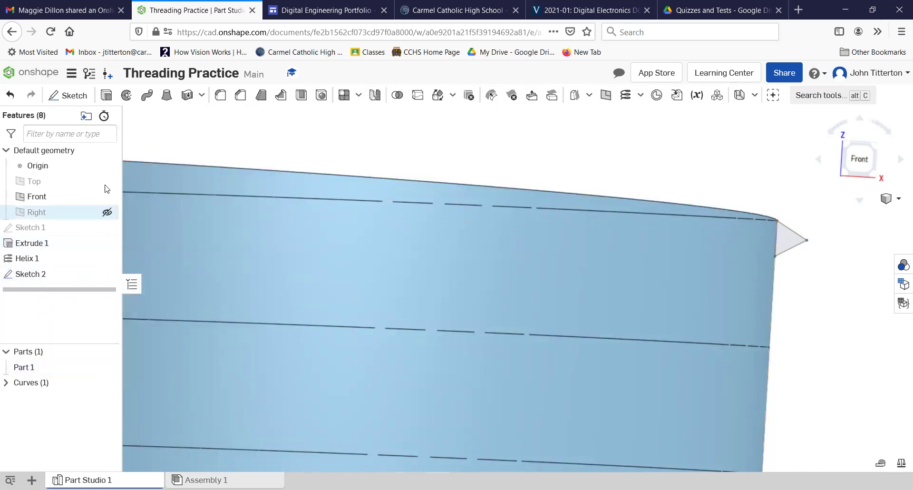
pyautogui.click(147, 97)
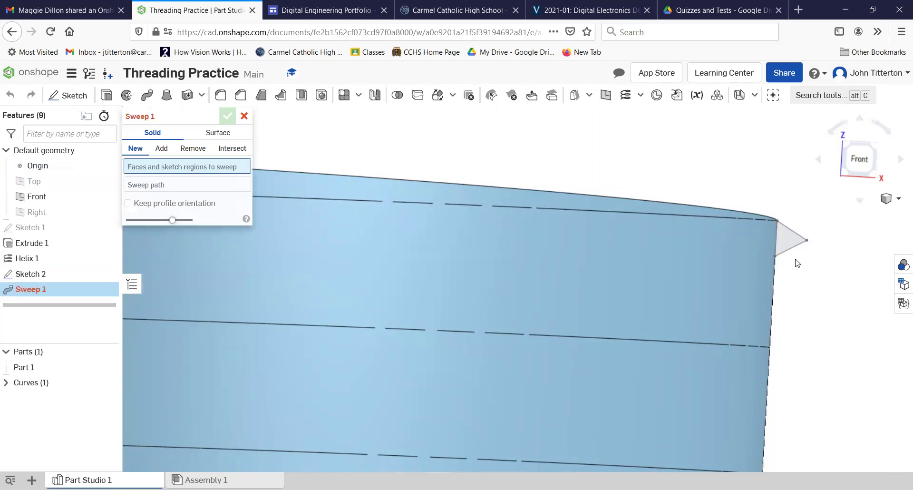
pyautogui.click(793, 246)
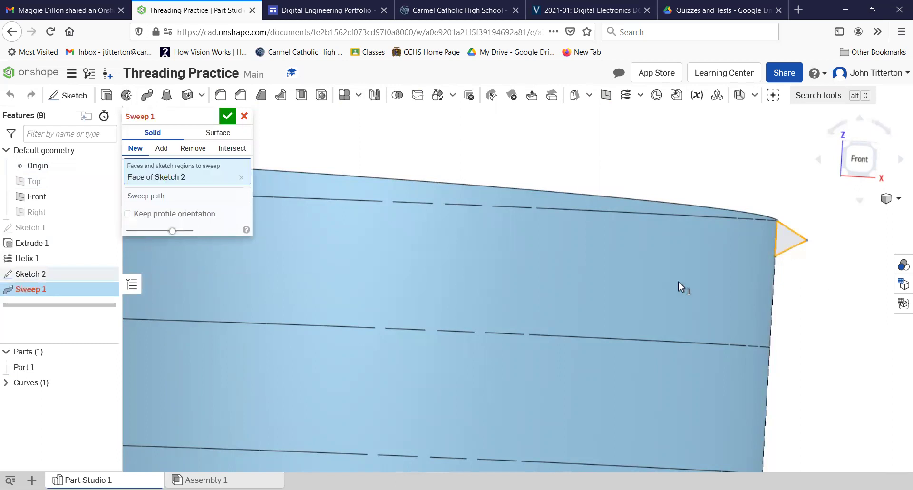
pyautogui.click(179, 197)
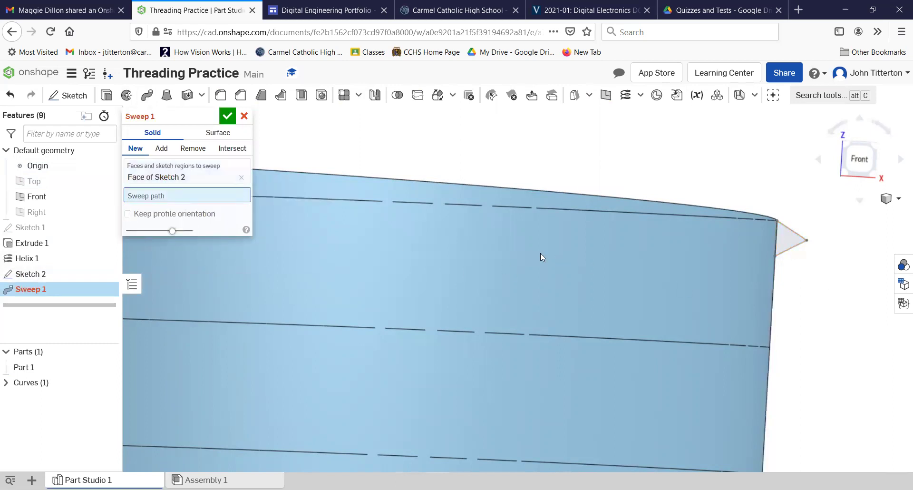
pyautogui.click(491, 206)
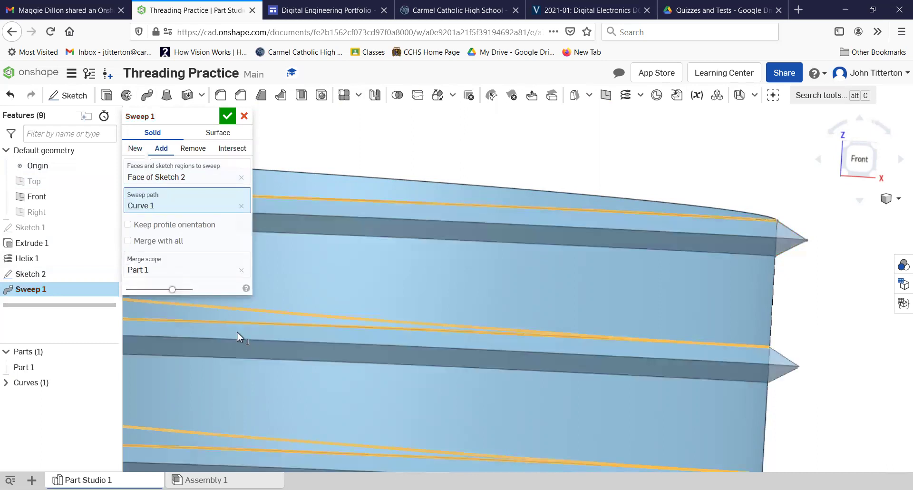
pyautogui.click(226, 116)
pyautogui.scroll(-3, 343, 331)
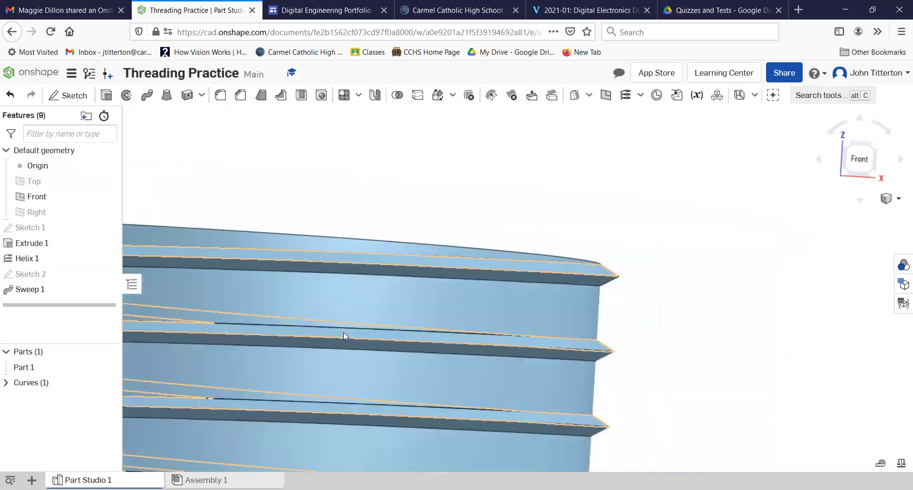
pyautogui.moveTo(331, 344); pyautogui.dragTo(189, 333, button='right')
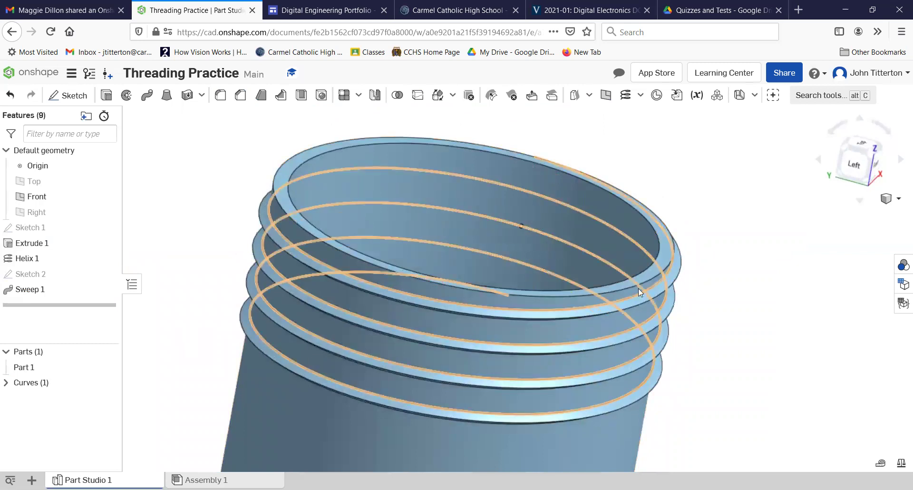